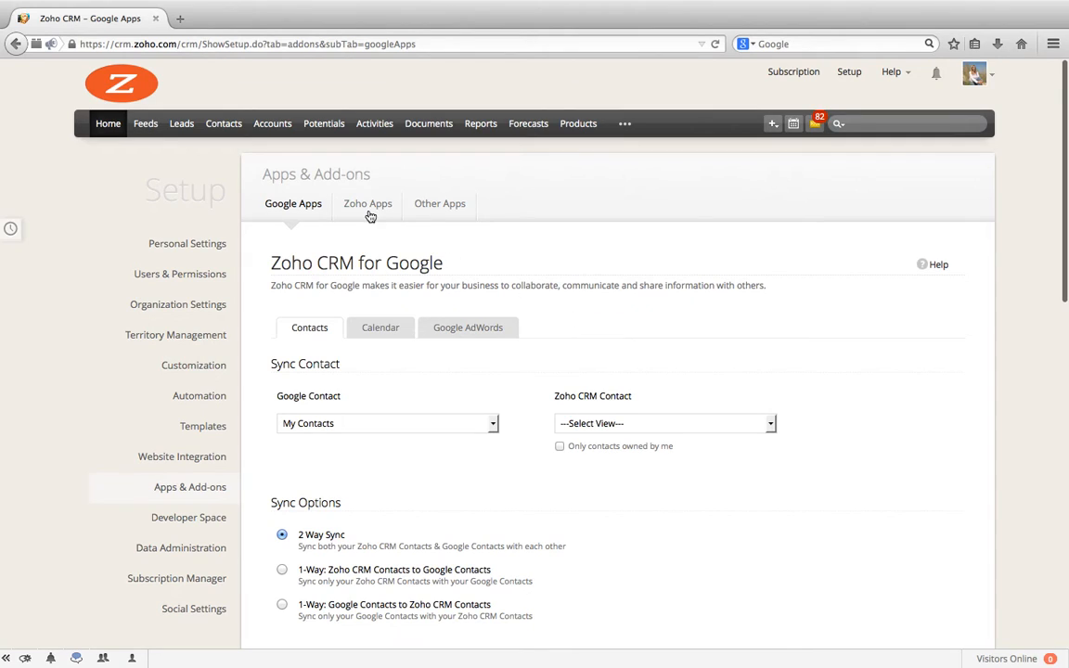
Open the Zoho Projects integration among the Zoho Apps add-ons and start its setup
{"action": "left_click", "coordinate": [365, 206]}
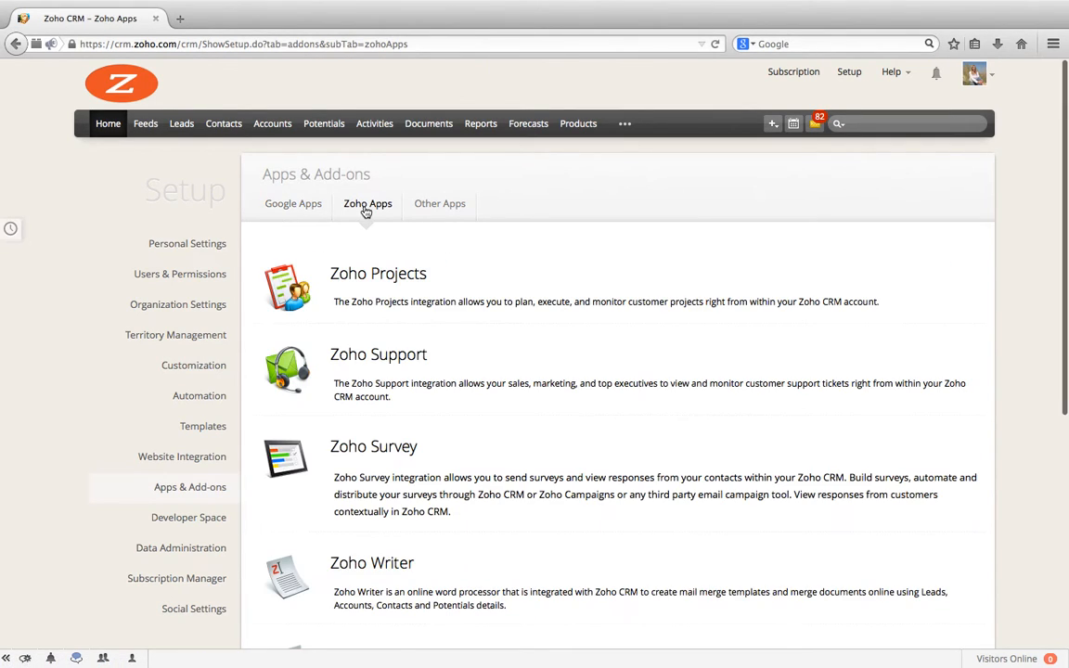
{"action": "scroll", "coordinate": [379, 305], "scroll_direction": "down", "scroll_amount": 1}
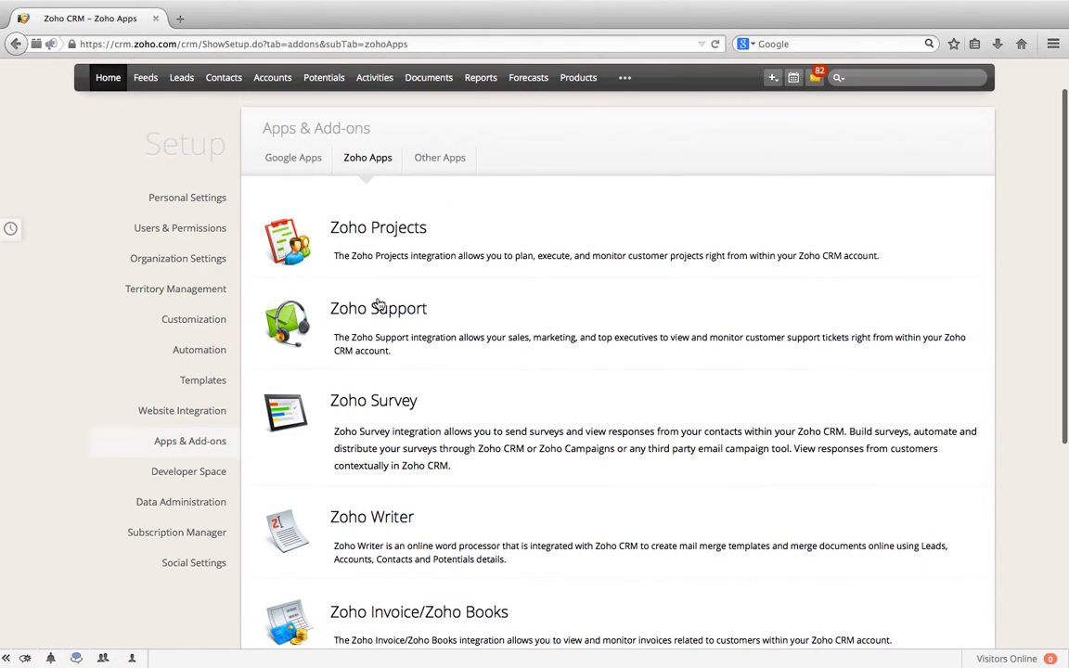
{"action": "left_click", "coordinate": [394, 235]}
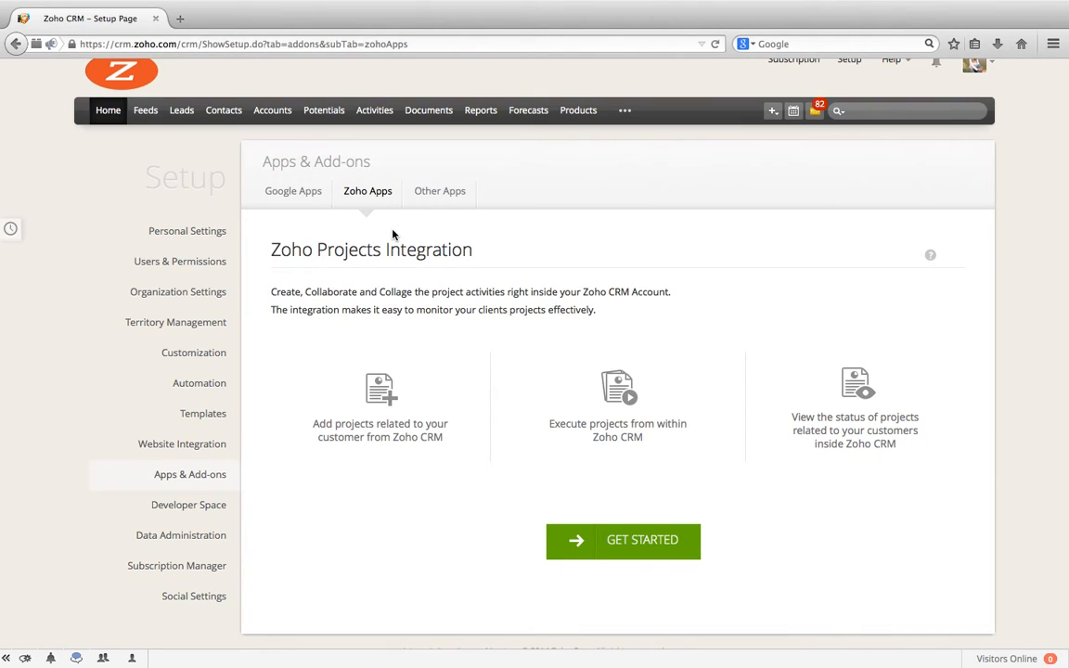
{"action": "left_click", "coordinate": [641, 544]}
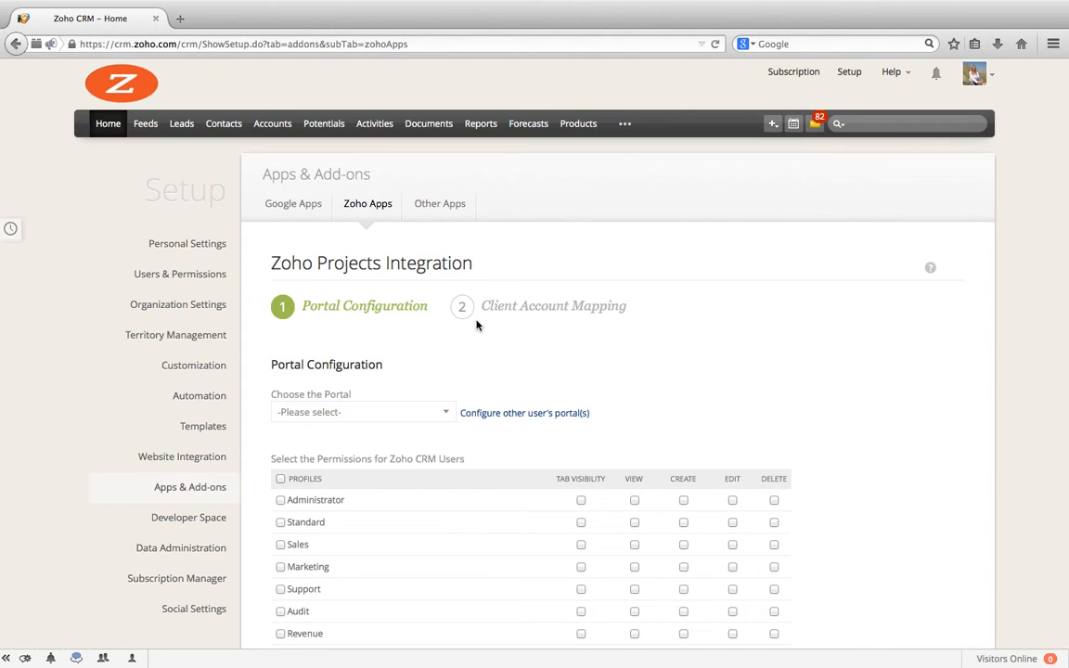
Choose zillum as the portal for the Zoho Projects integration
{"action": "scroll", "coordinate": [469, 324], "scroll_direction": "down", "scroll_amount": 2}
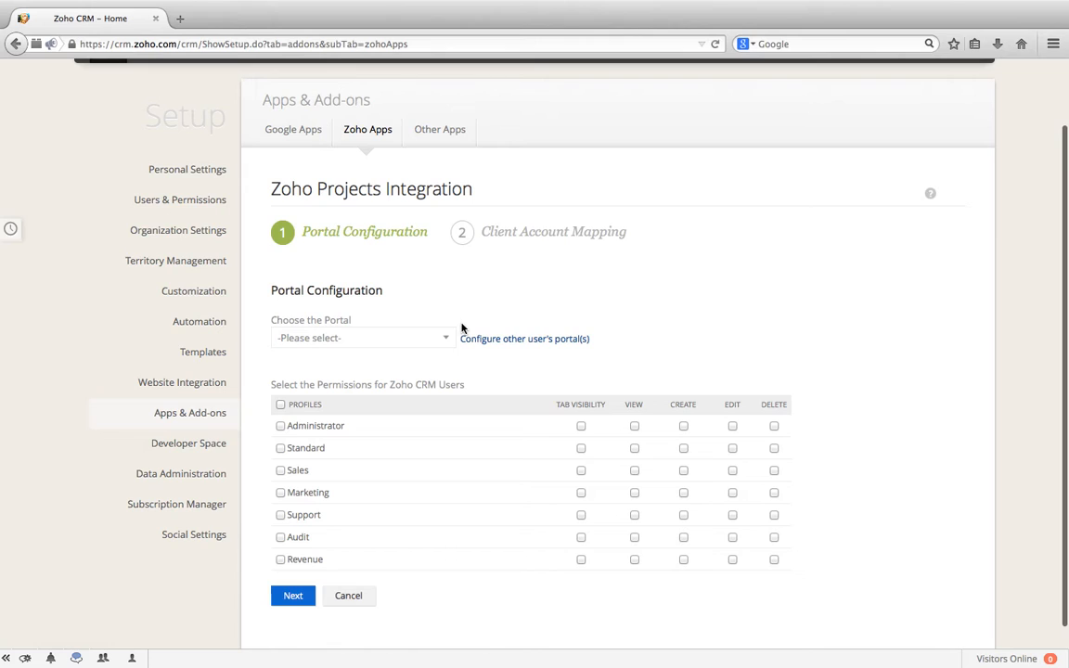
{"action": "scroll", "coordinate": [442, 348], "scroll_direction": "down", "scroll_amount": 1}
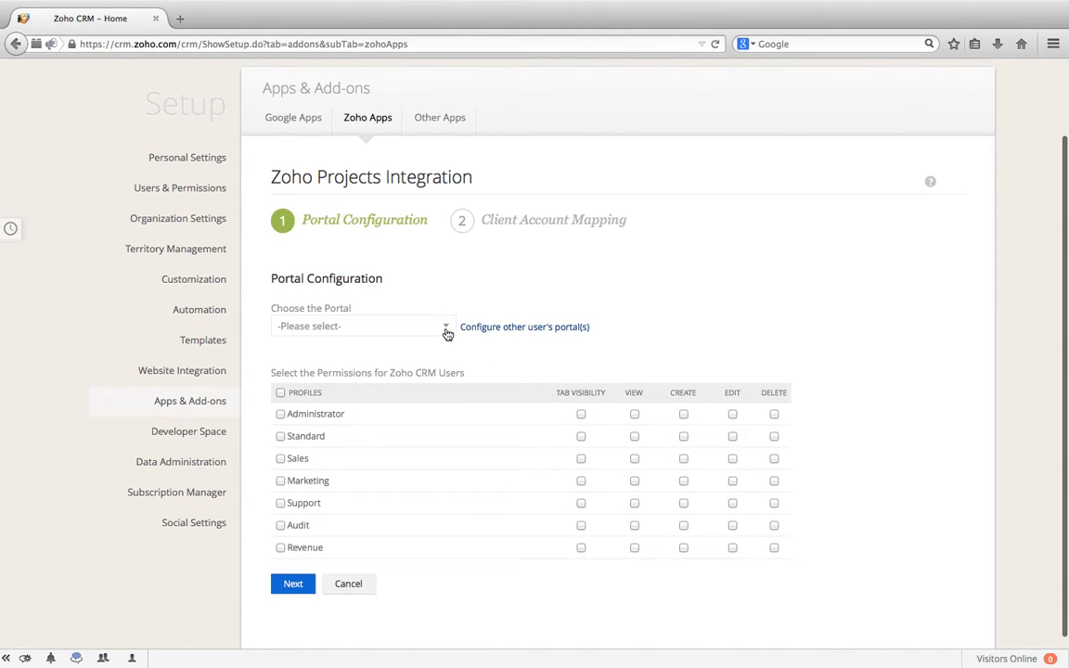
{"action": "left_click", "coordinate": [446, 330]}
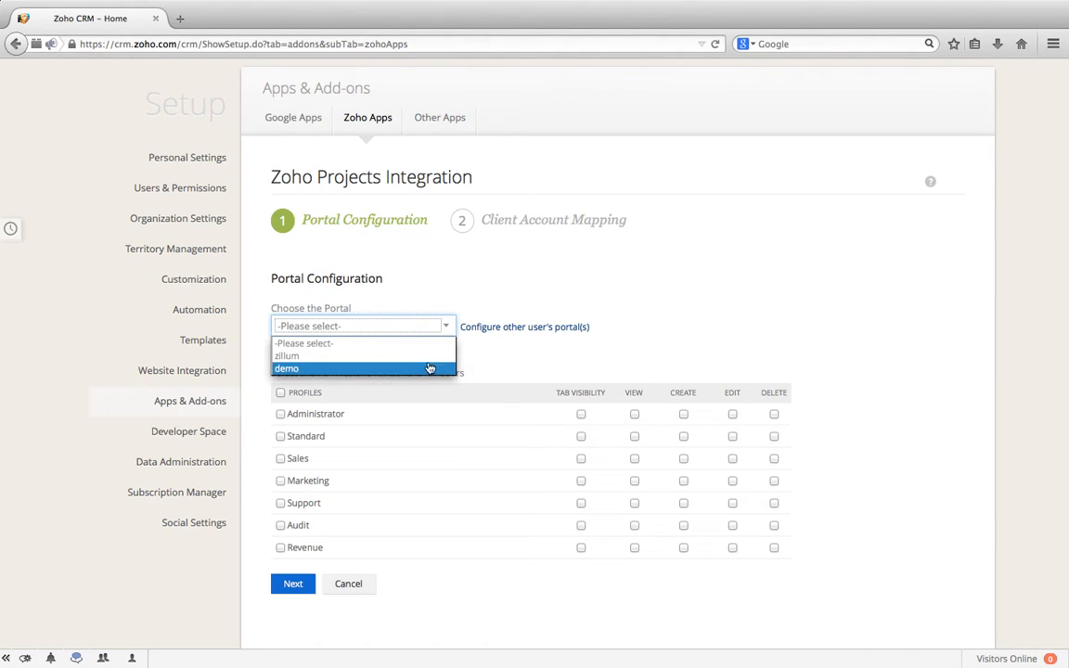
{"action": "left_click", "coordinate": [430, 357]}
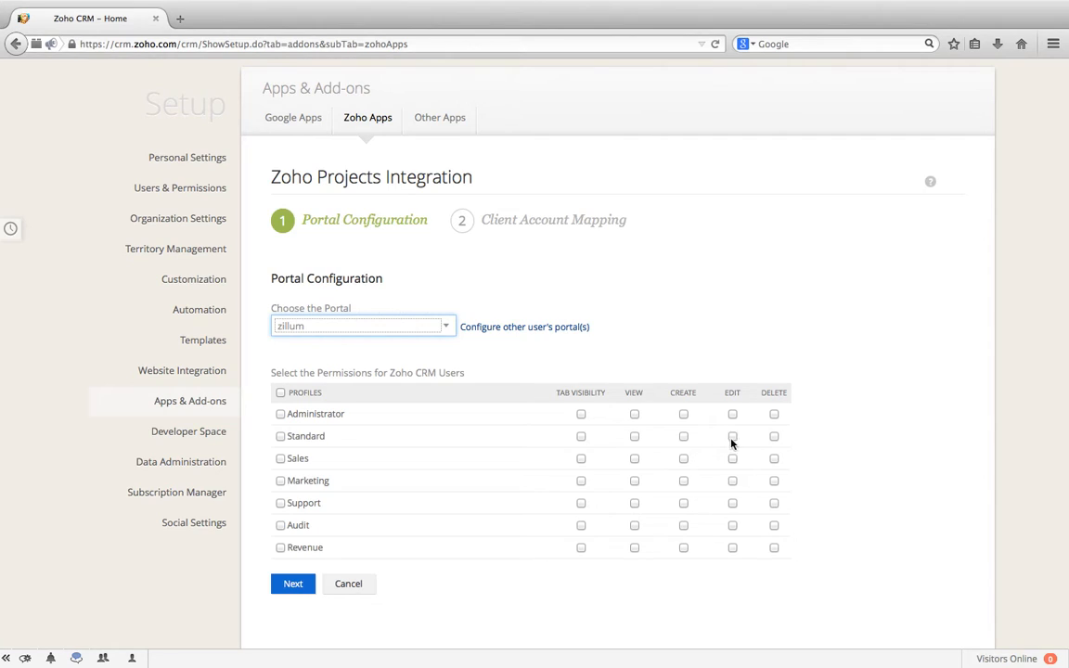
Grant every profile all permissions except Edit and Delete for Standard and Sales, and proceed to the client account mapping
{"action": "left_click", "coordinate": [283, 396]}
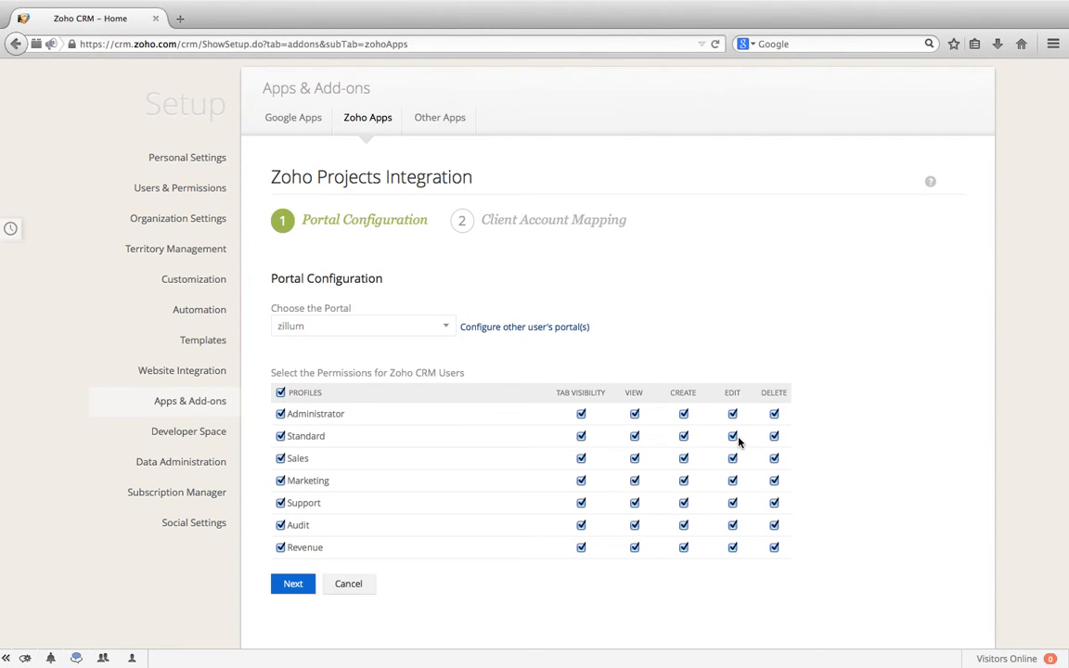
{"action": "left_click", "coordinate": [732, 436]}
{"action": "left_click", "coordinate": [774, 438]}
{"action": "left_click", "coordinate": [733, 459]}
{"action": "left_click", "coordinate": [774, 458]}
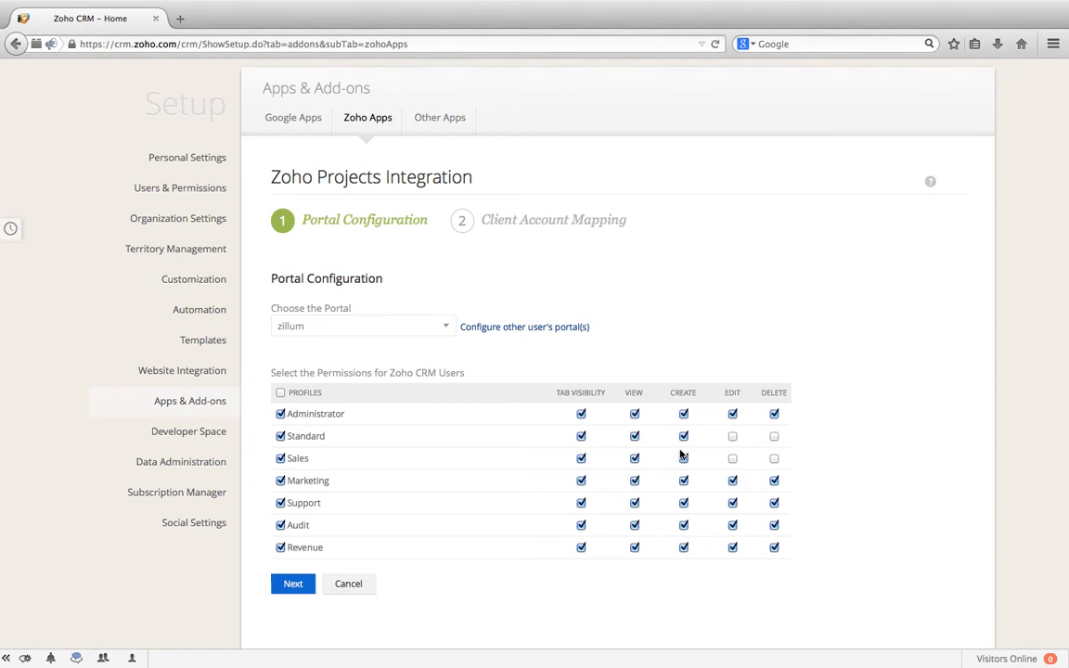
{"action": "scroll", "coordinate": [437, 462], "scroll_direction": "down", "scroll_amount": 1}
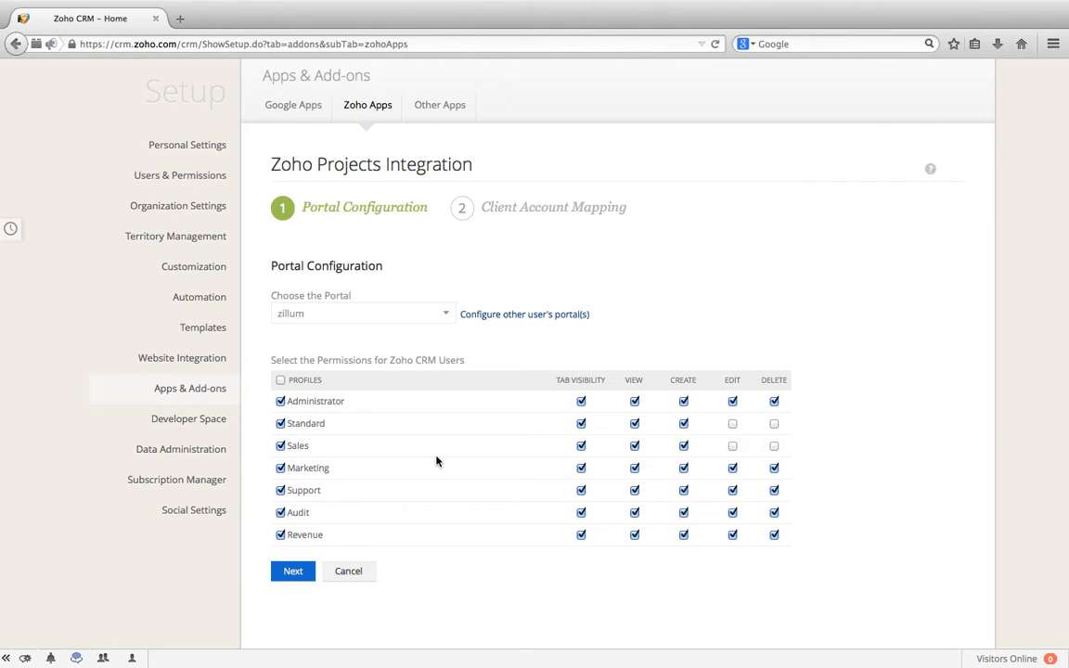
{"action": "left_click", "coordinate": [294, 573]}
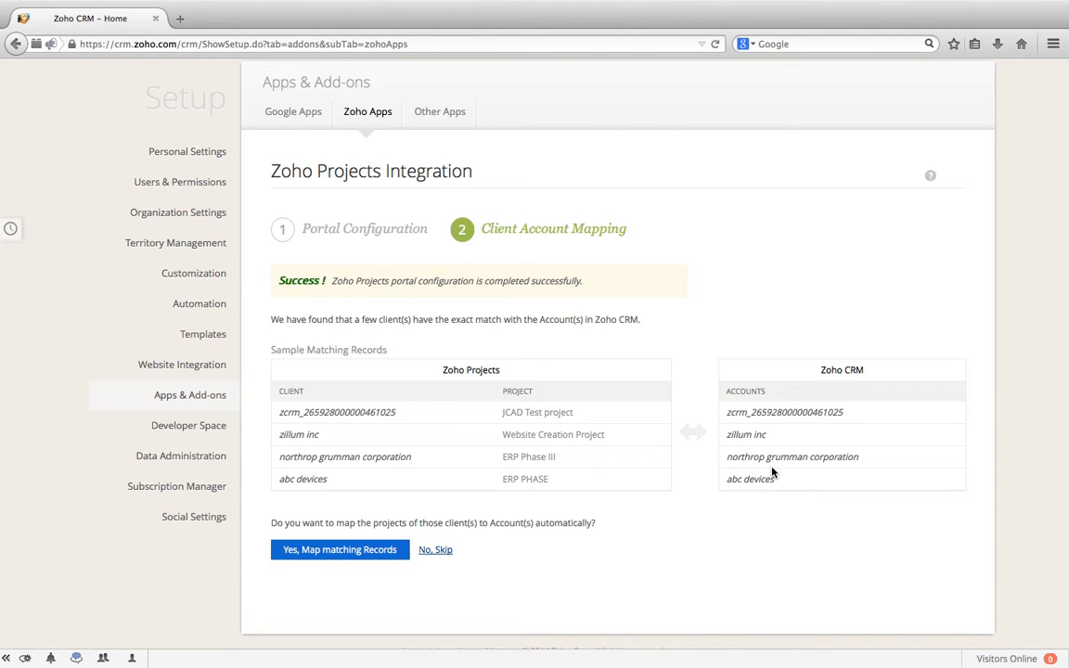
Map the matching Zoho Projects client records to the CRM accounts automatically
{"action": "key", "text": "XF86AudioMute"}
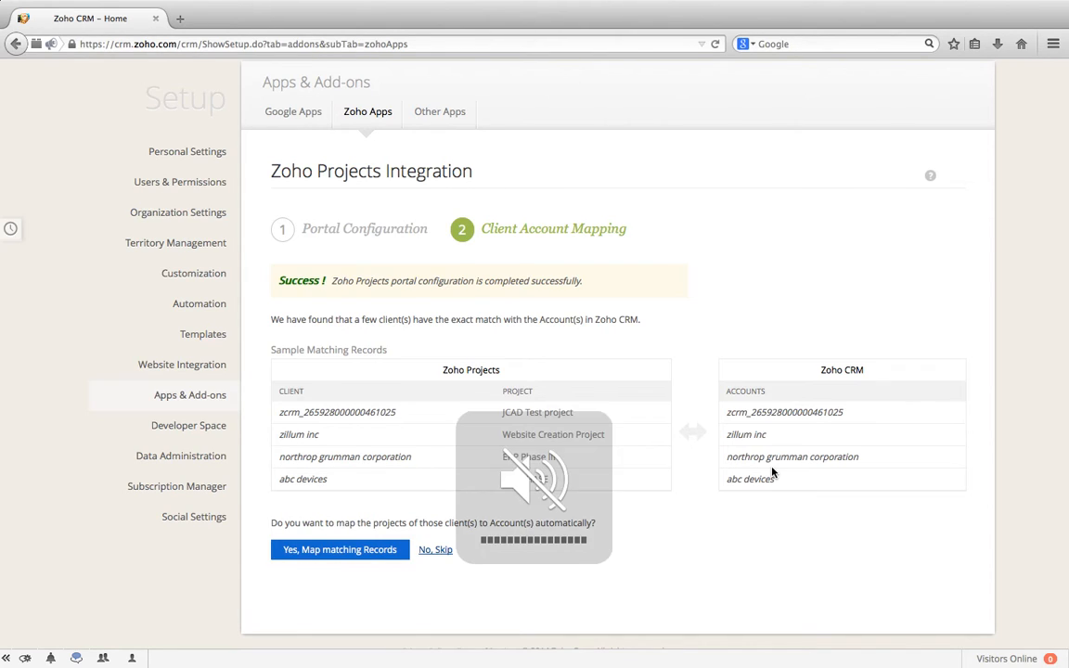
{"action": "key", "text": "XF86AudioMute"}
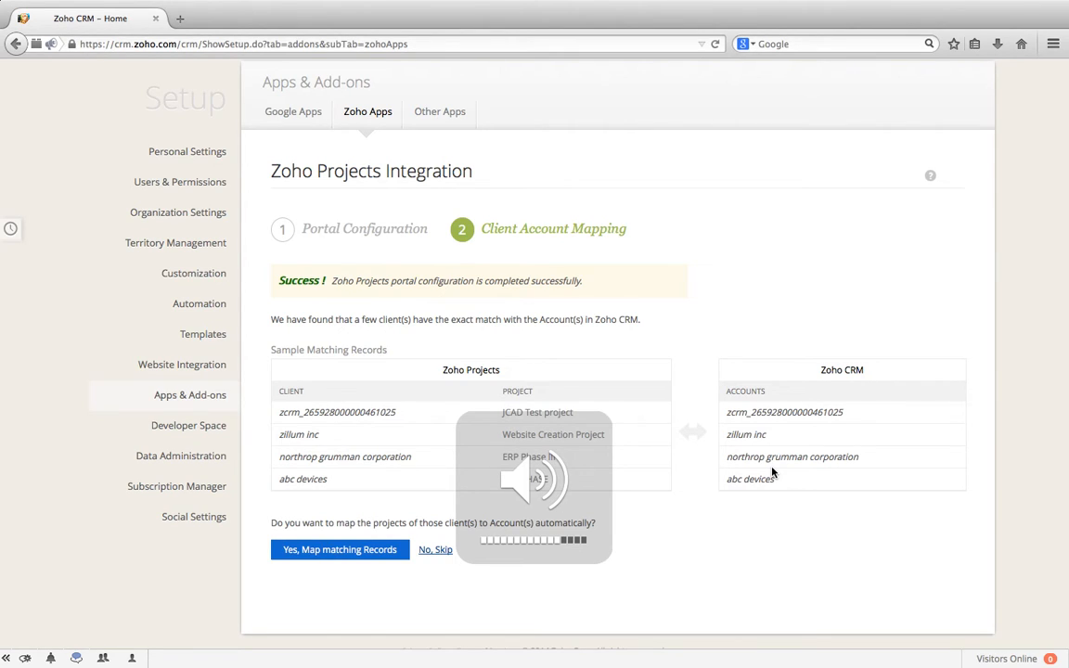
{"action": "left_click", "coordinate": [390, 551]}
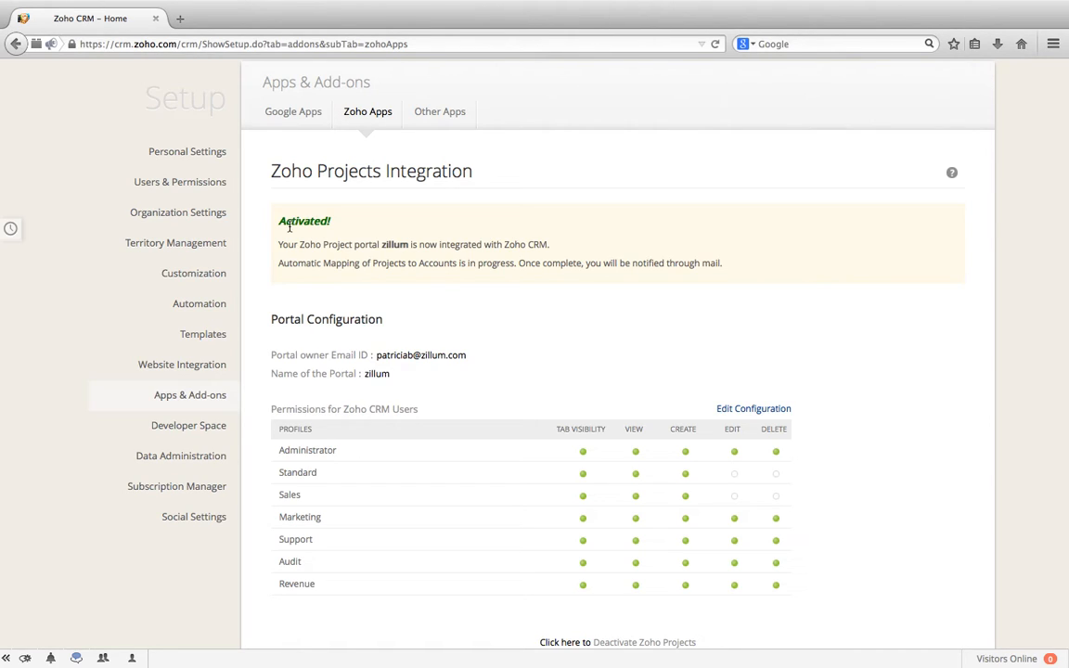
Open the first contact in the contacts list, belonging to Northrop Grumman Corporation, and go to its Zoho Projects section
{"action": "scroll", "coordinate": [277, 253], "scroll_direction": "up", "scroll_amount": 2}
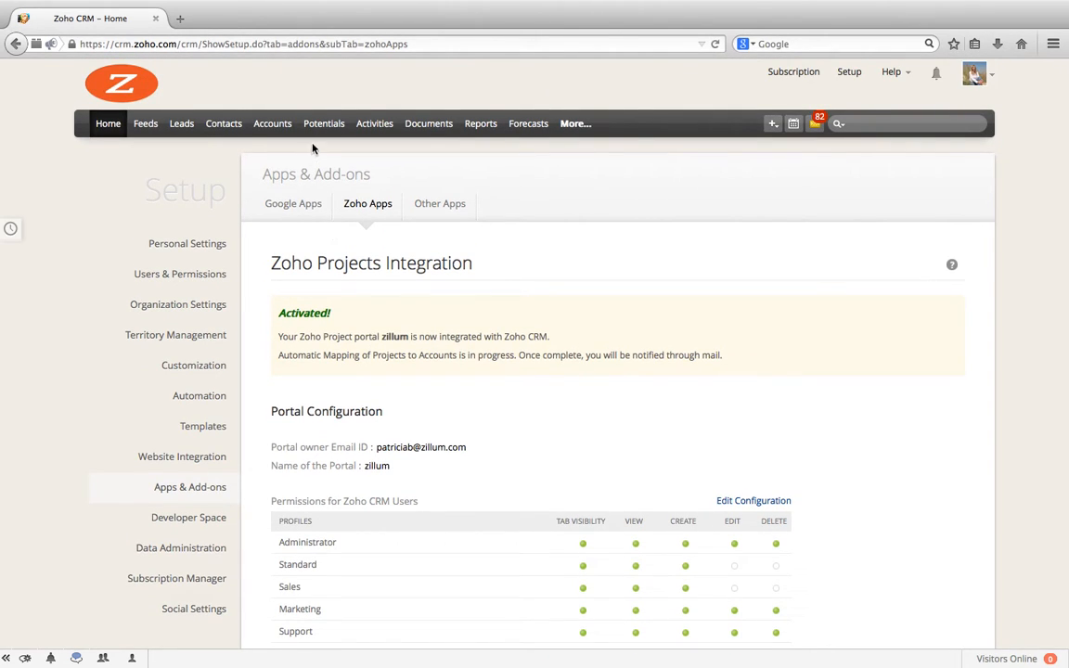
{"action": "left_click", "coordinate": [269, 125]}
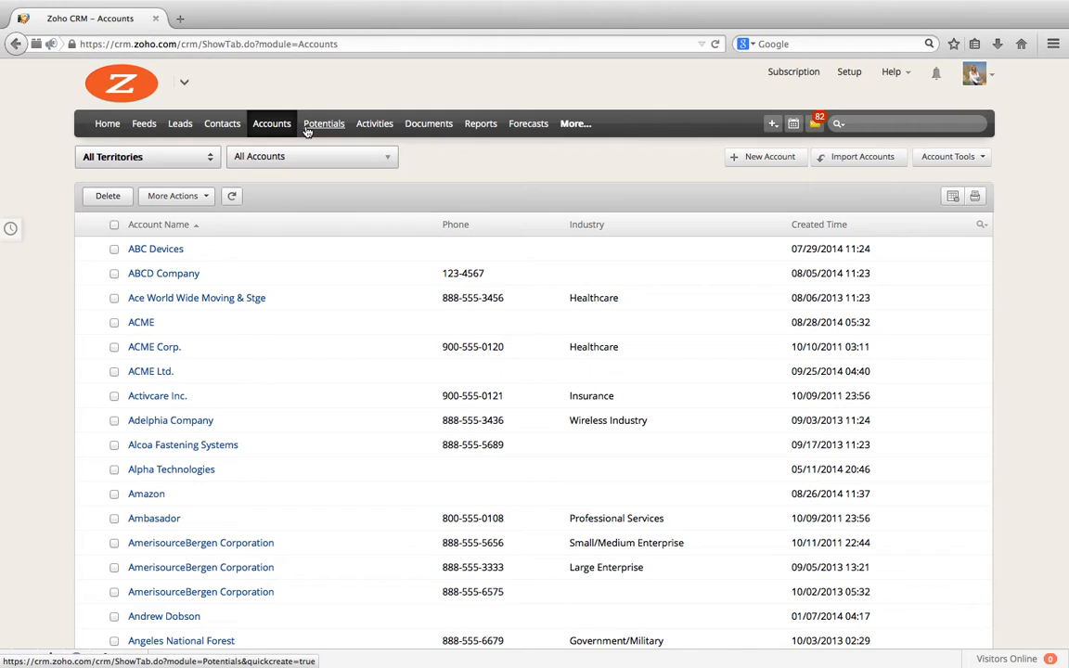
{"action": "left_click", "coordinate": [223, 127]}
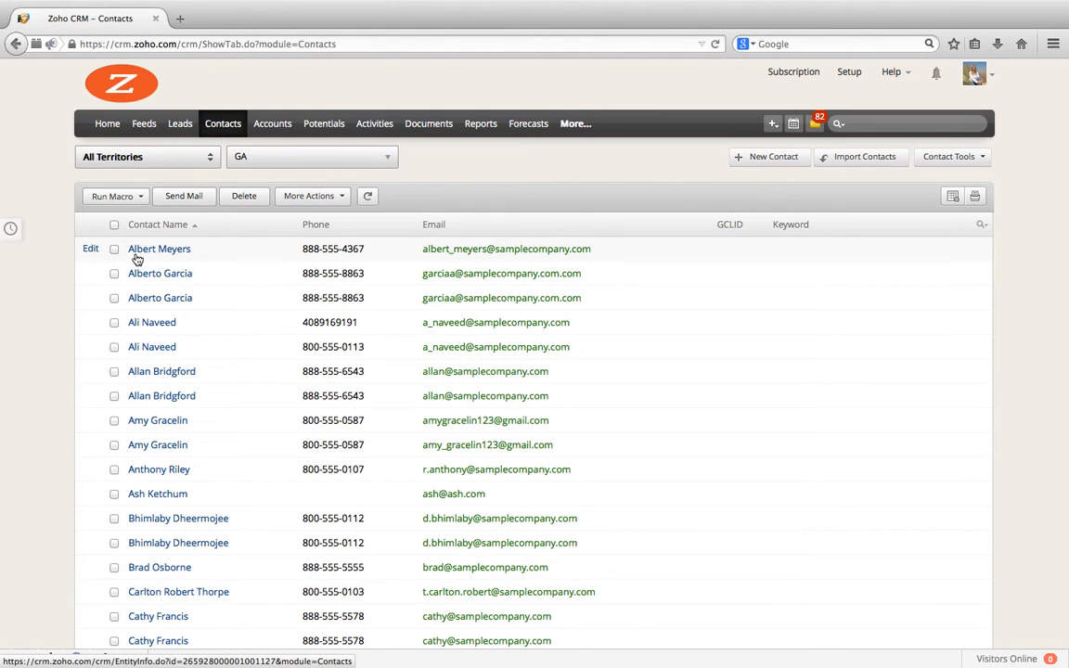
{"action": "left_click", "coordinate": [169, 252]}
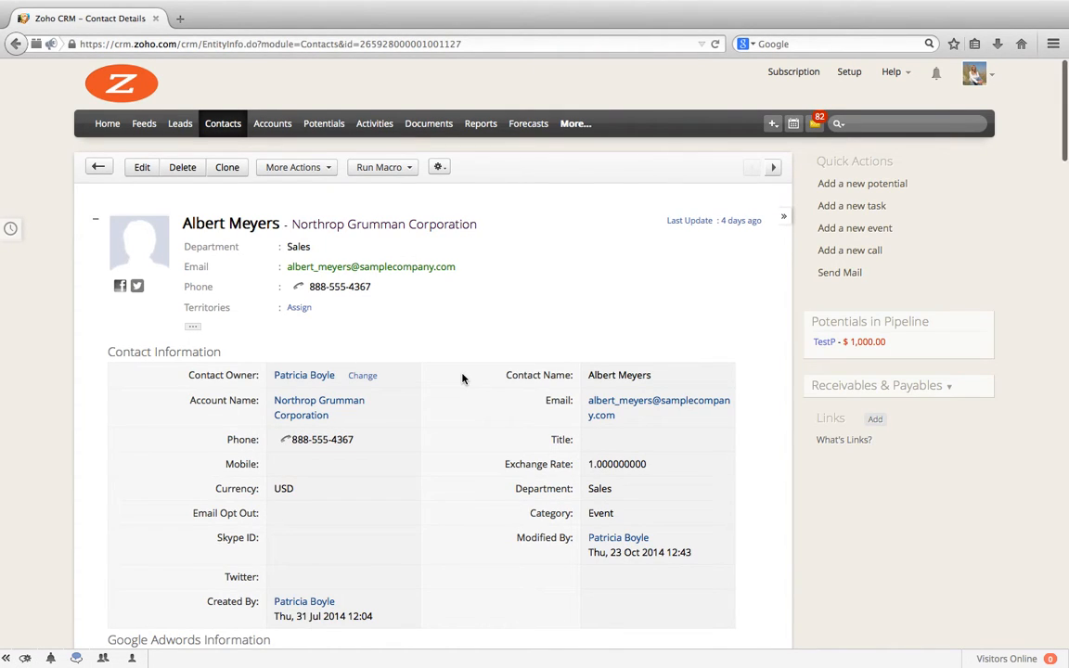
{"action": "scroll", "coordinate": [463, 377], "scroll_direction": "down", "scroll_amount": 3}
{"action": "scroll", "coordinate": [463, 377], "scroll_direction": "down", "scroll_amount": 12}
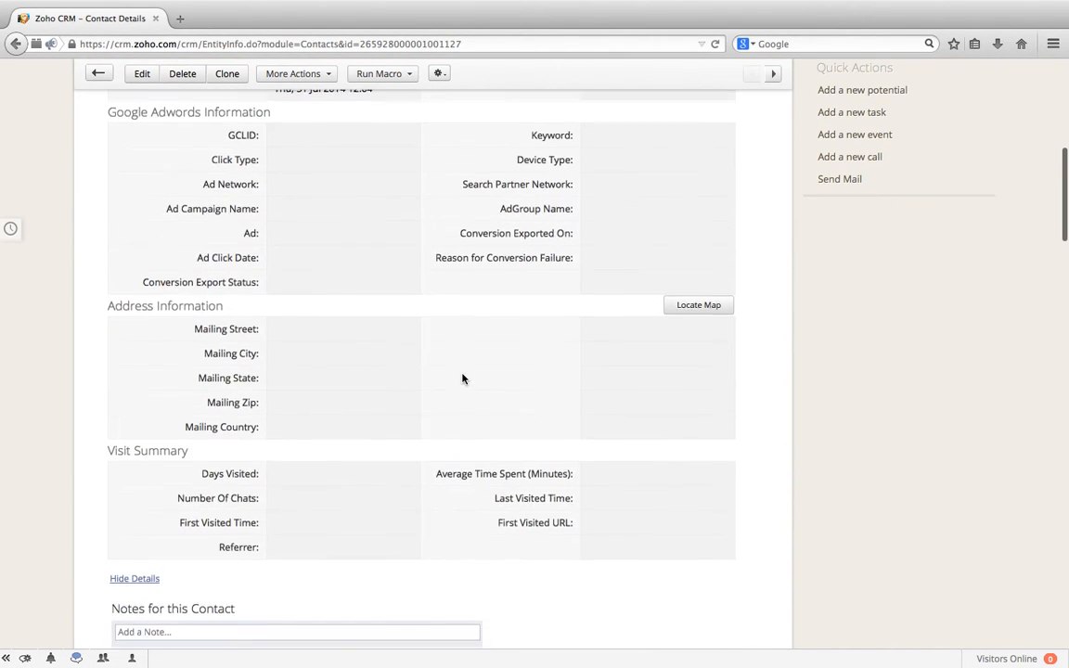
{"action": "scroll", "coordinate": [463, 379], "scroll_direction": "down", "scroll_amount": 10}
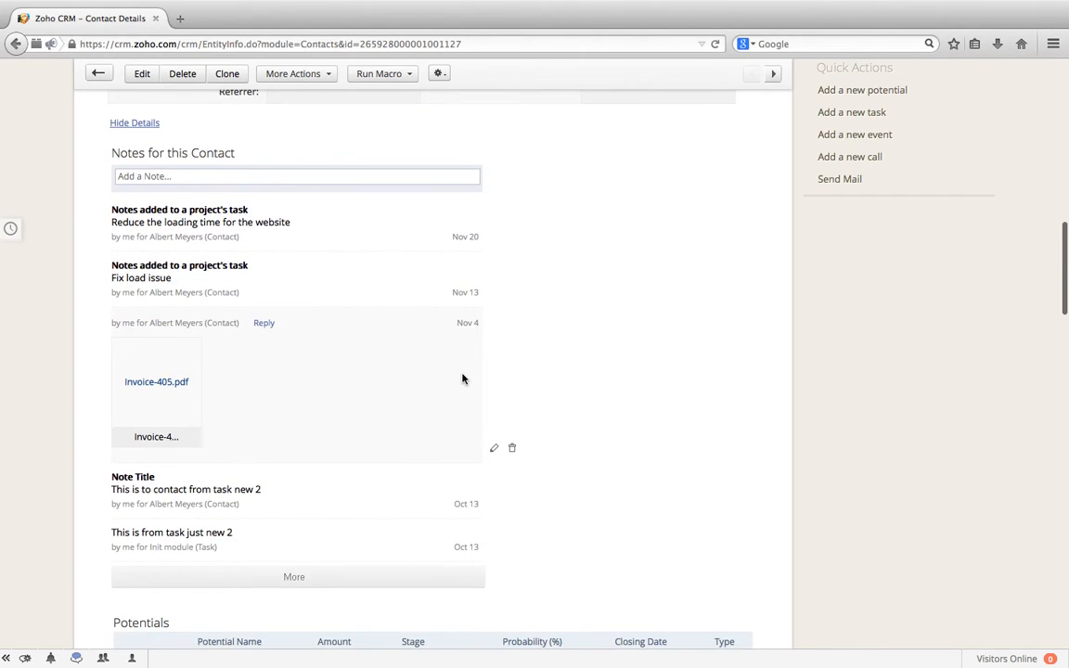
{"action": "scroll", "coordinate": [462, 374], "scroll_direction": "down", "scroll_amount": 4}
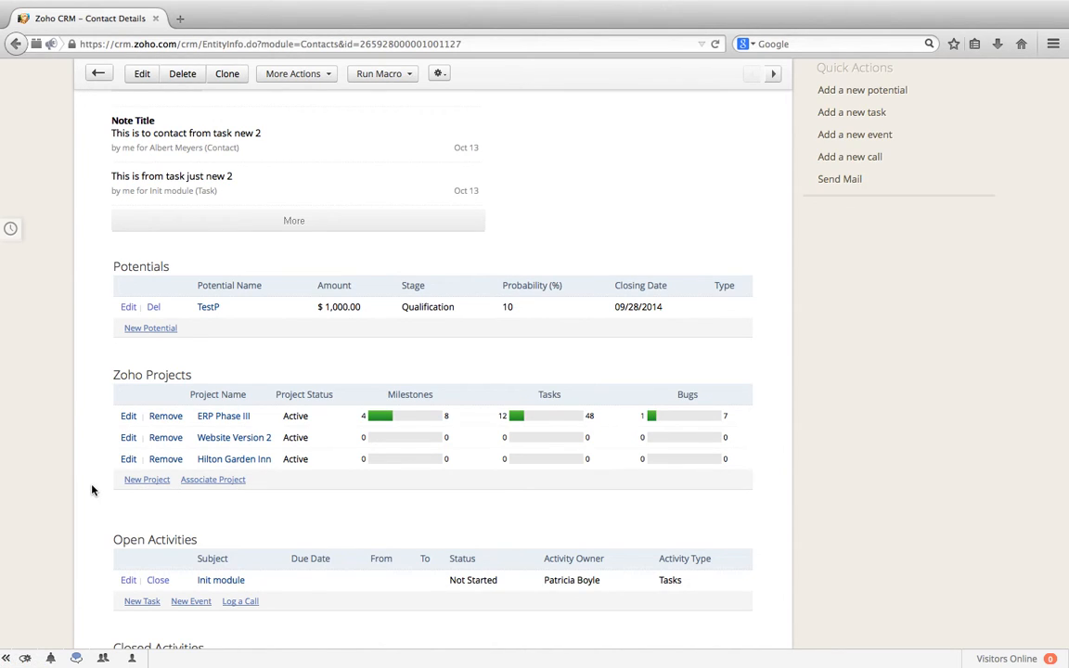
Start a new project from the contact's record and name it ERP-PHASE
{"action": "left_click", "coordinate": [141, 481]}
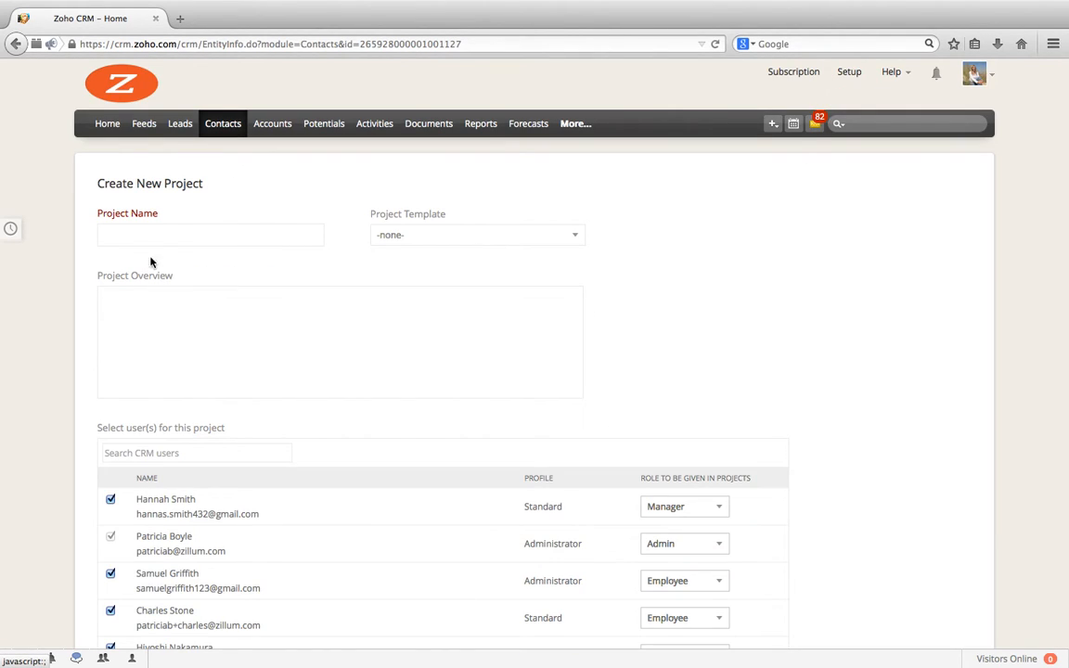
{"action": "left_click", "coordinate": [164, 239]}
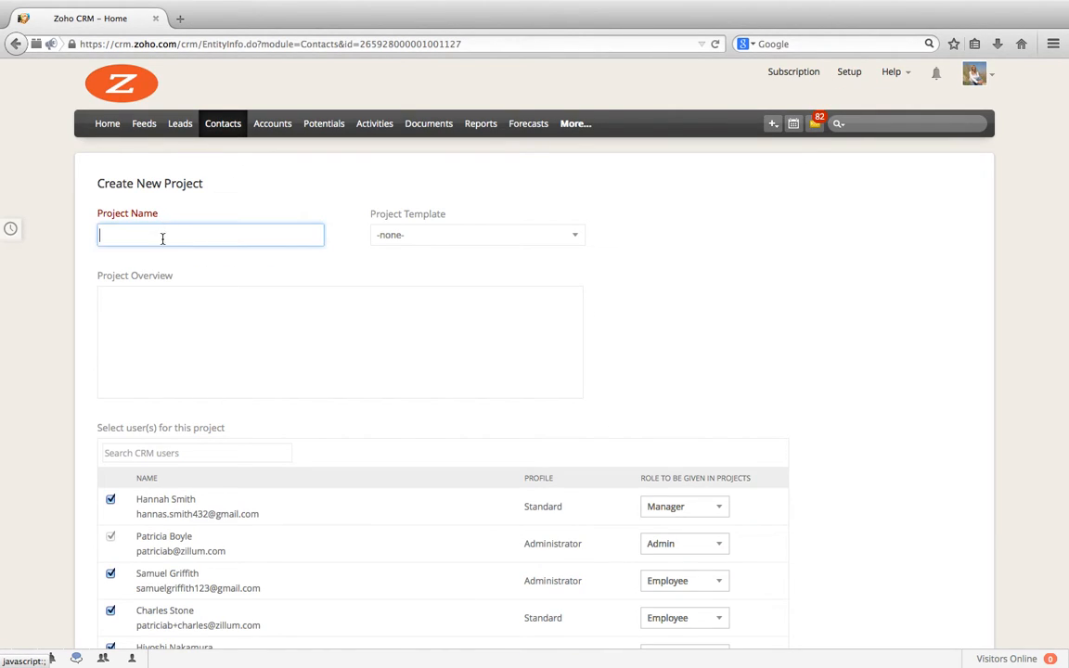
{"action": "type", "text": "ERP"}
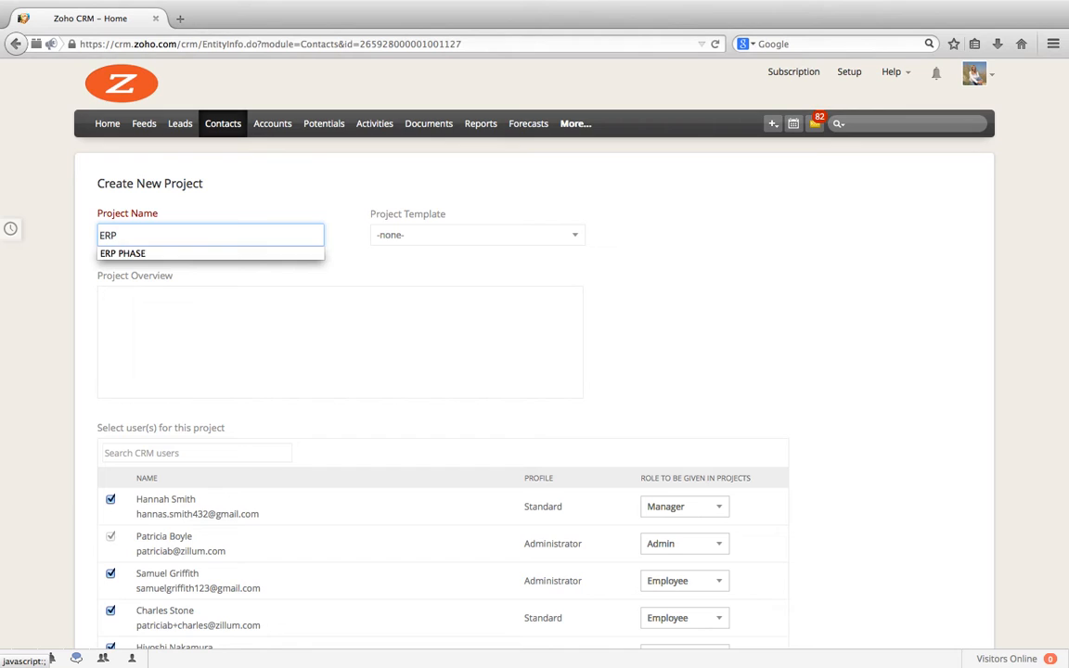
{"action": "type", "text": "-PHASE"}
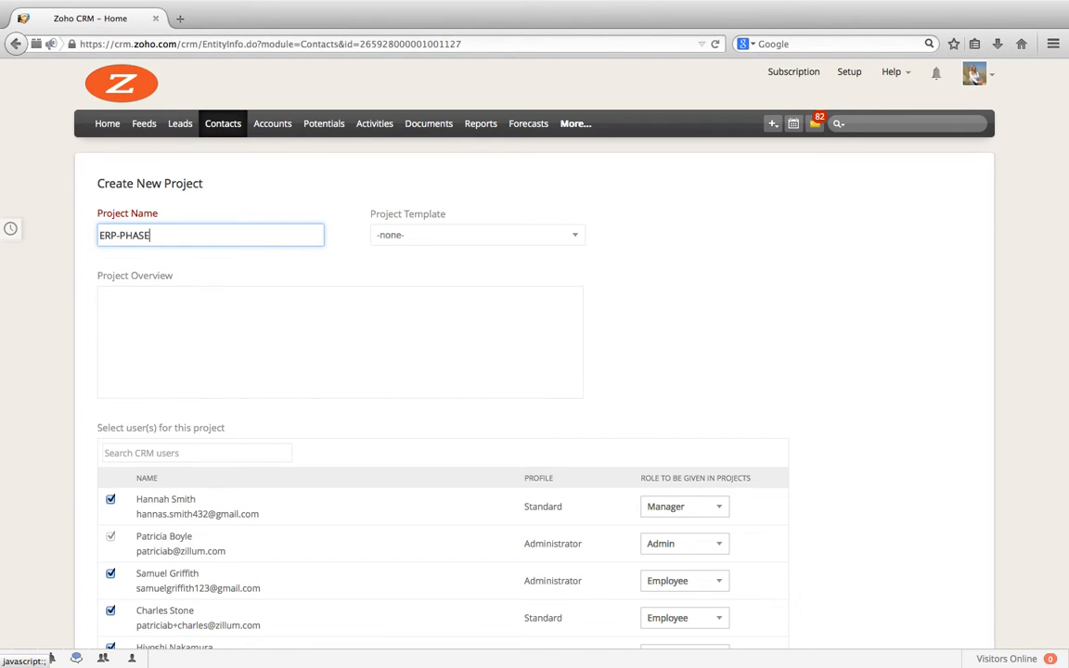
Deselect the client contact under Client Users and save the new project with the preselected CRM users
{"action": "scroll", "coordinate": [43, 290], "scroll_direction": "down", "scroll_amount": 3}
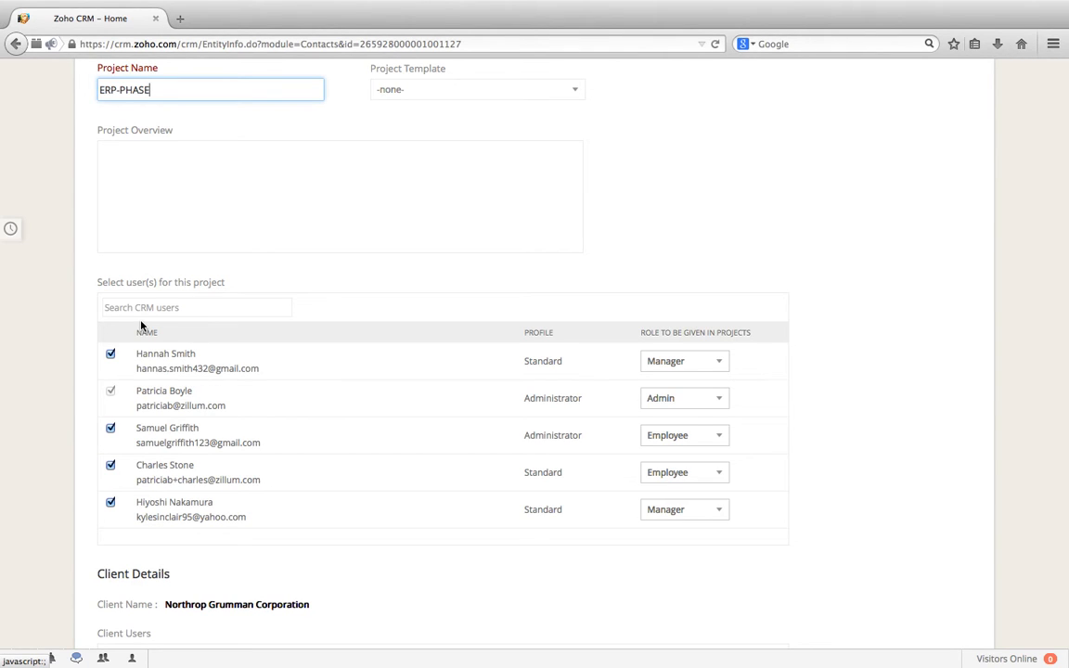
{"action": "scroll", "coordinate": [141, 325], "scroll_direction": "down", "scroll_amount": 1}
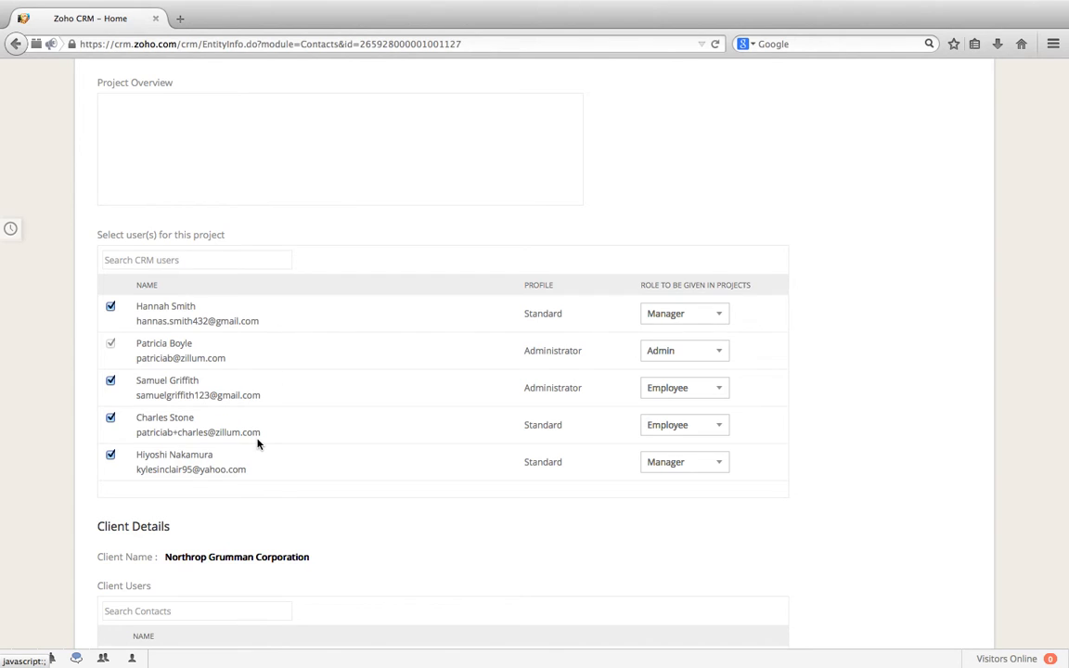
{"action": "scroll", "coordinate": [258, 441], "scroll_direction": "down", "scroll_amount": 4}
{"action": "scroll", "coordinate": [258, 442], "scroll_direction": "down", "scroll_amount": 2}
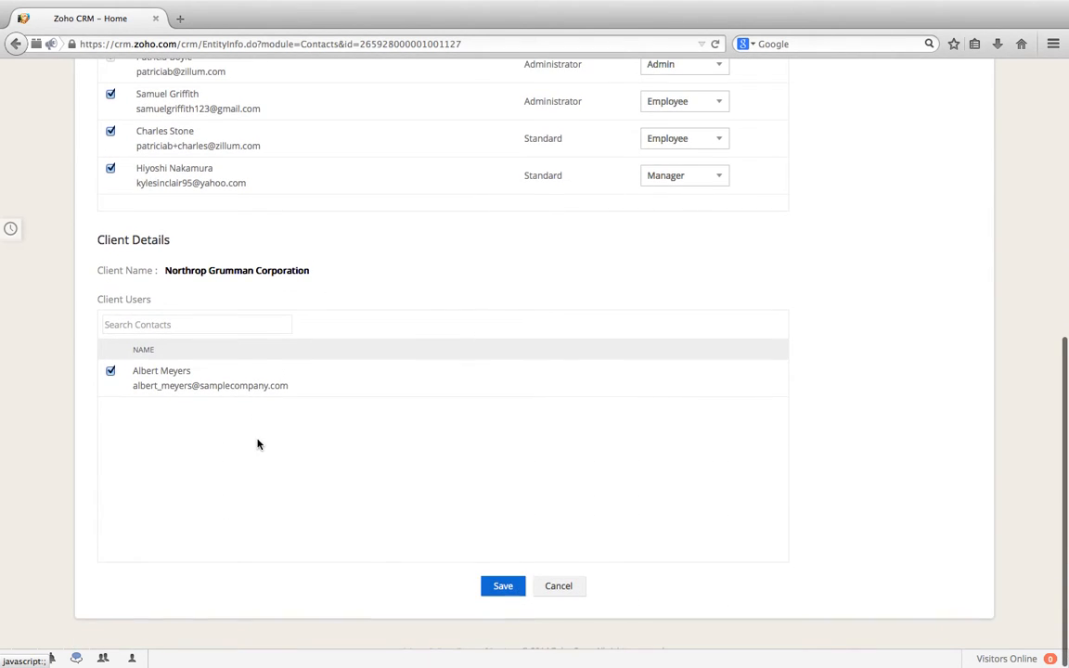
{"action": "left_click", "coordinate": [111, 373]}
{"action": "left_click", "coordinate": [504, 588]}
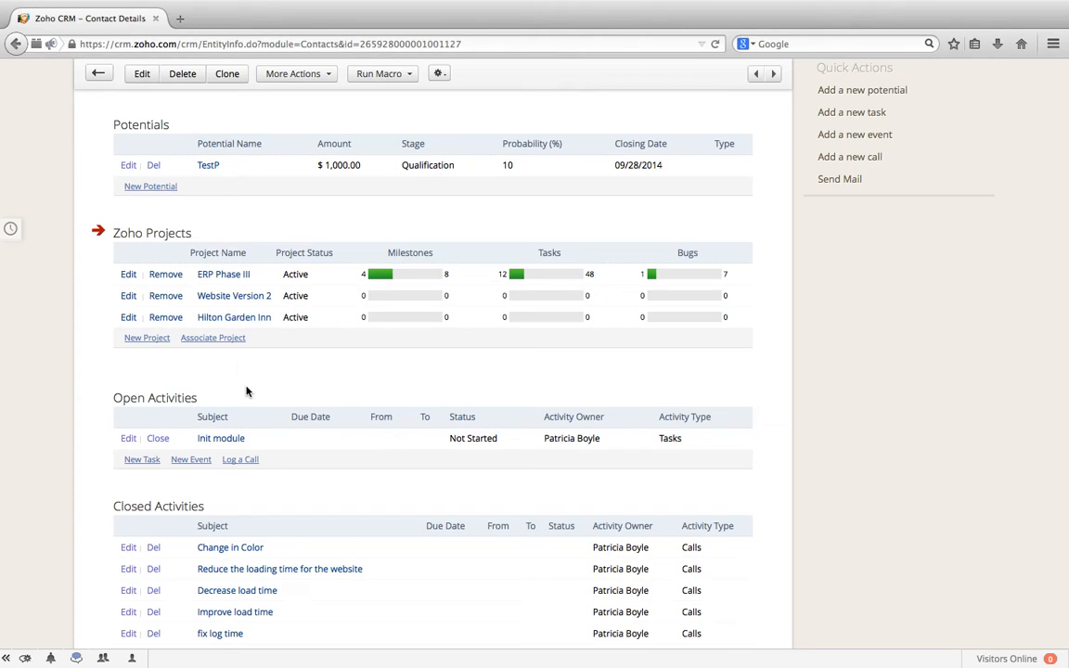
Open the ERP Phase III project from the contact's record and examine its tasks, milestones and dashboard feeds
{"action": "left_click", "coordinate": [232, 279]}
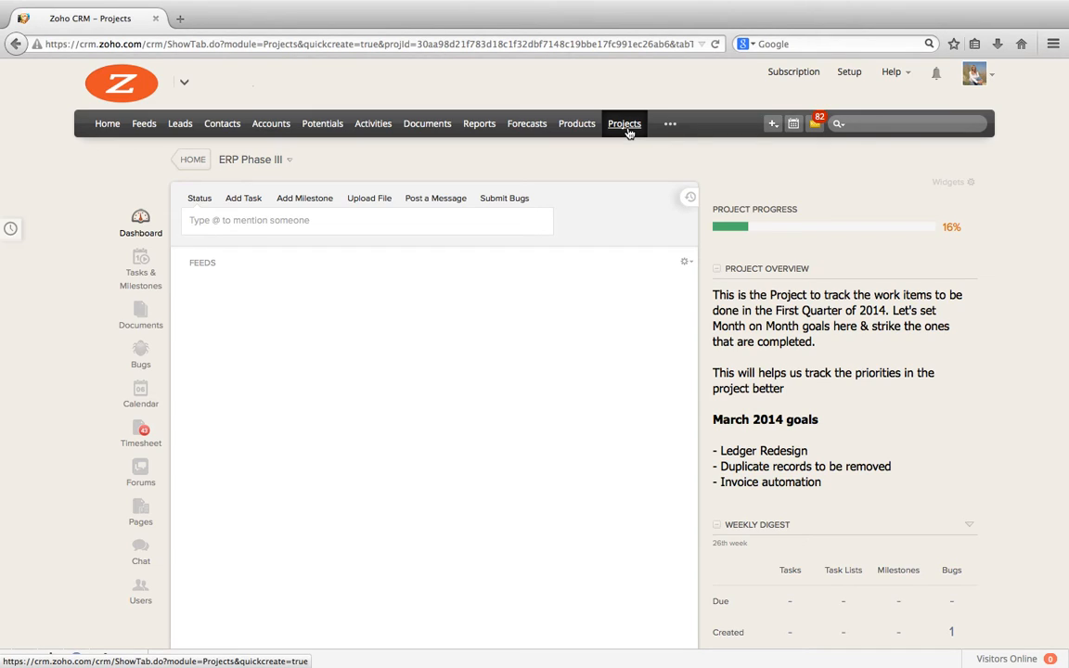
{"action": "left_click", "coordinate": [148, 277]}
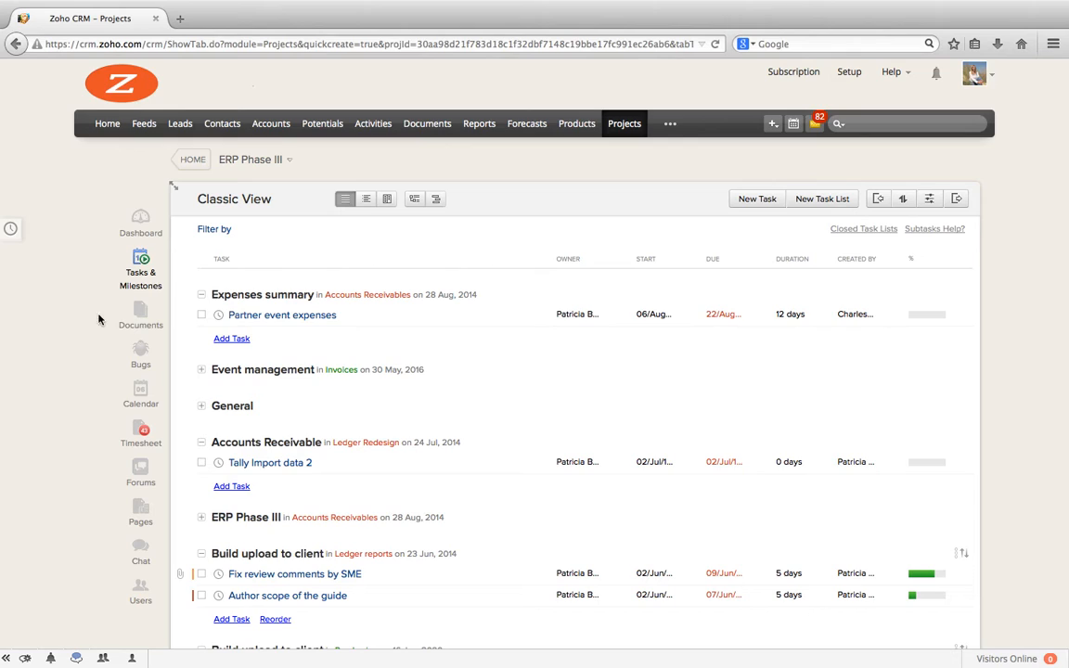
{"action": "left_click", "coordinate": [143, 227]}
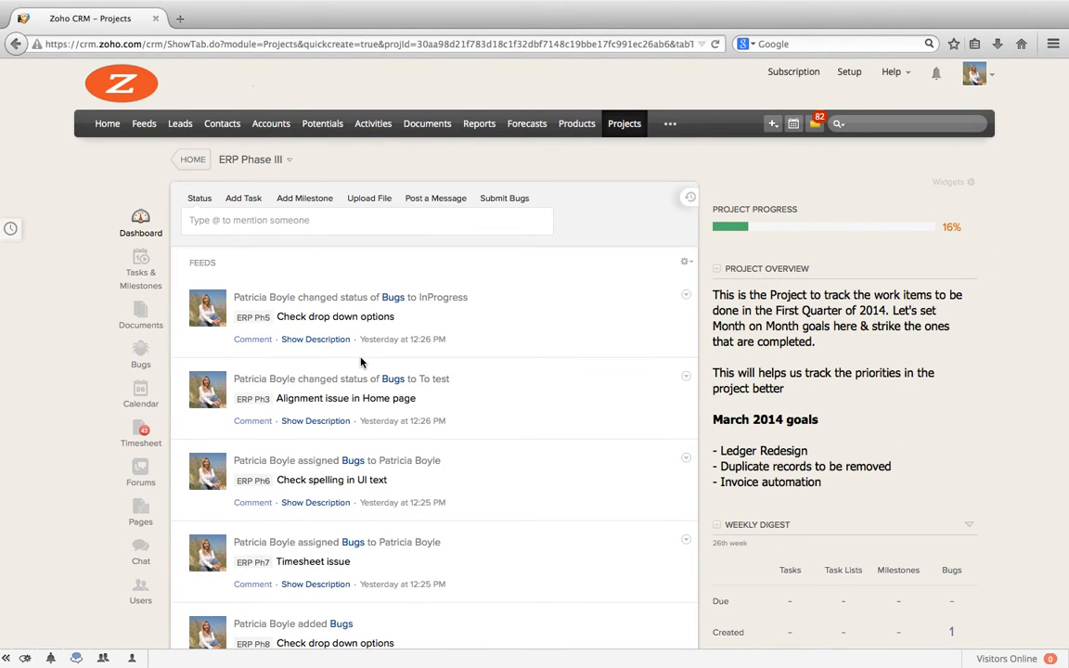
Return to the CRM contacts list and open the Zoho Projects portal at projects.zoho.com in a new browser tab
{"action": "left_click", "coordinate": [221, 124]}
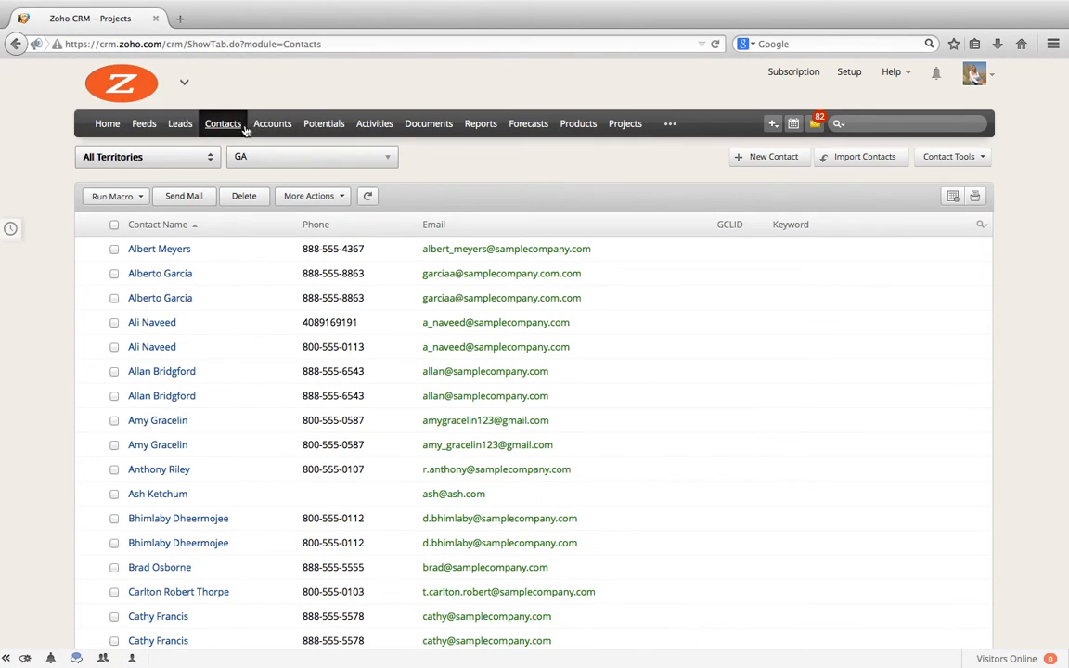
{"action": "left_click", "coordinate": [186, 21]}
{"action": "type", "text": "projects.zoho.com/"}
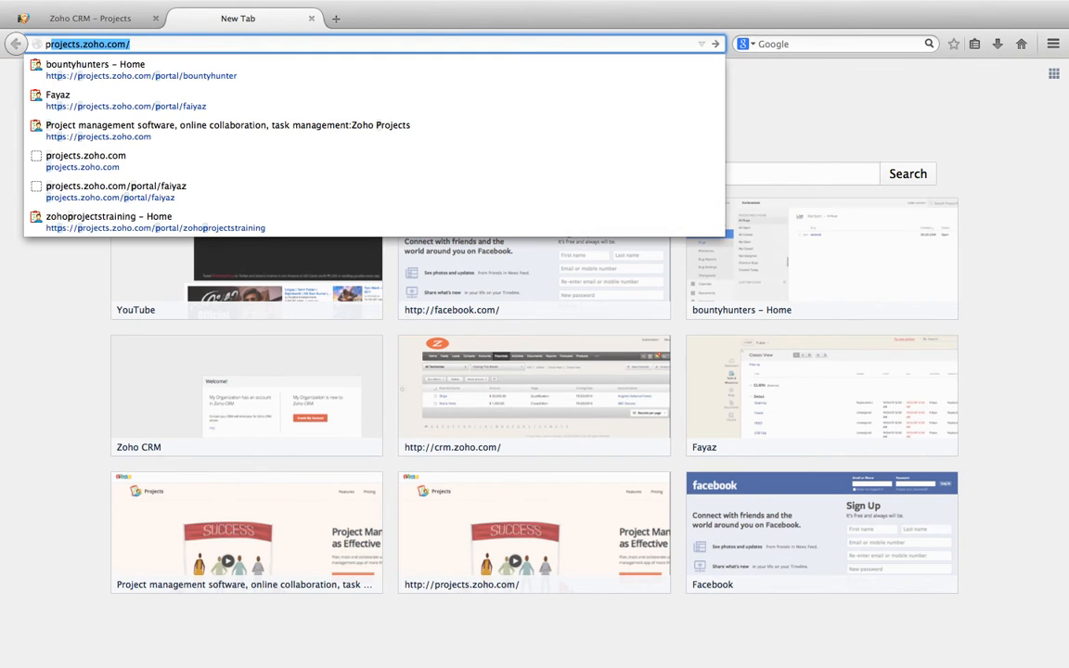
{"action": "key", "text": "Right"}
{"action": "key", "text": "Return"}
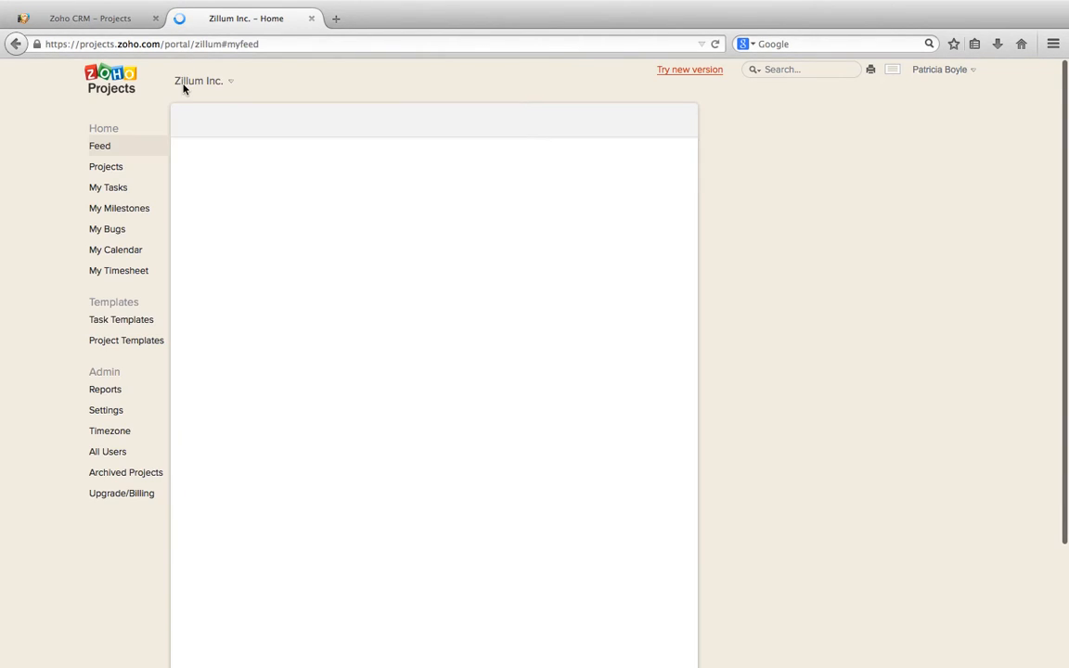
Open the portal's Projects overview and check the active projects for the ERP-PHASE project created from CRM
{"action": "right_click", "coordinate": [112, 168]}
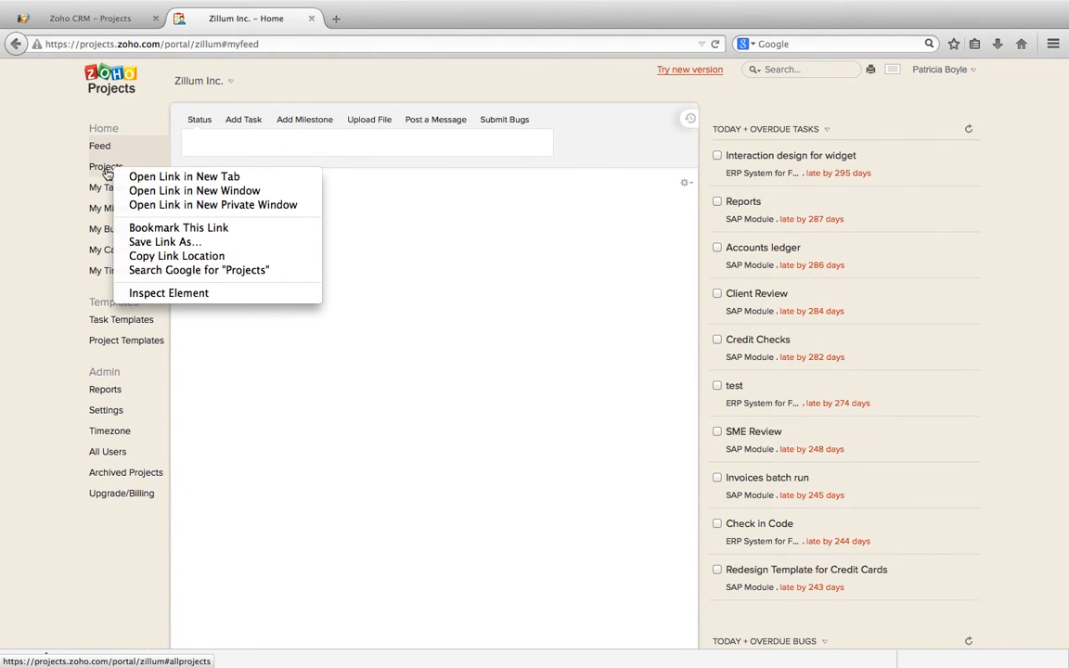
{"action": "key", "text": "Escape"}
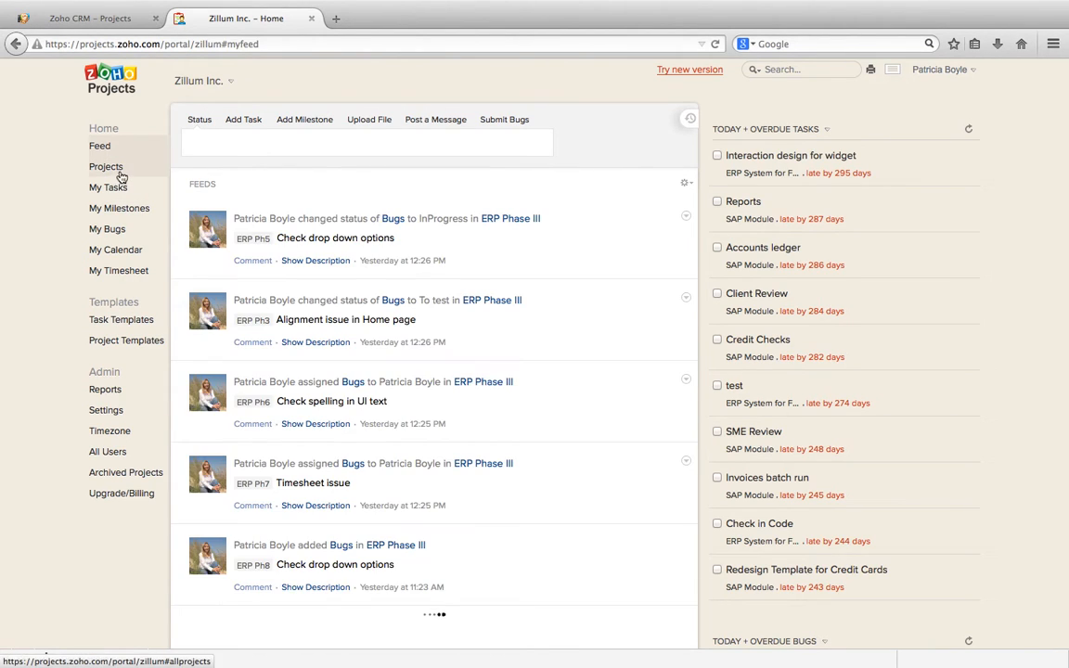
{"action": "left_click", "coordinate": [106, 169]}
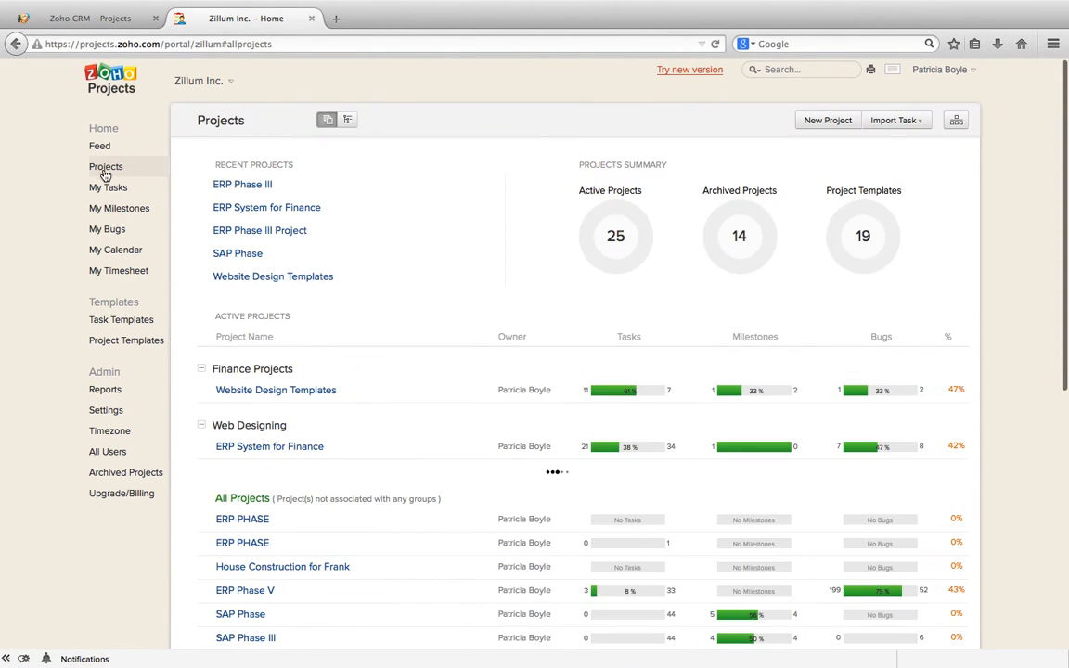
{"action": "scroll", "coordinate": [425, 383], "scroll_direction": "down", "scroll_amount": 3}
{"action": "scroll", "coordinate": [425, 382], "scroll_direction": "up", "scroll_amount": 2}
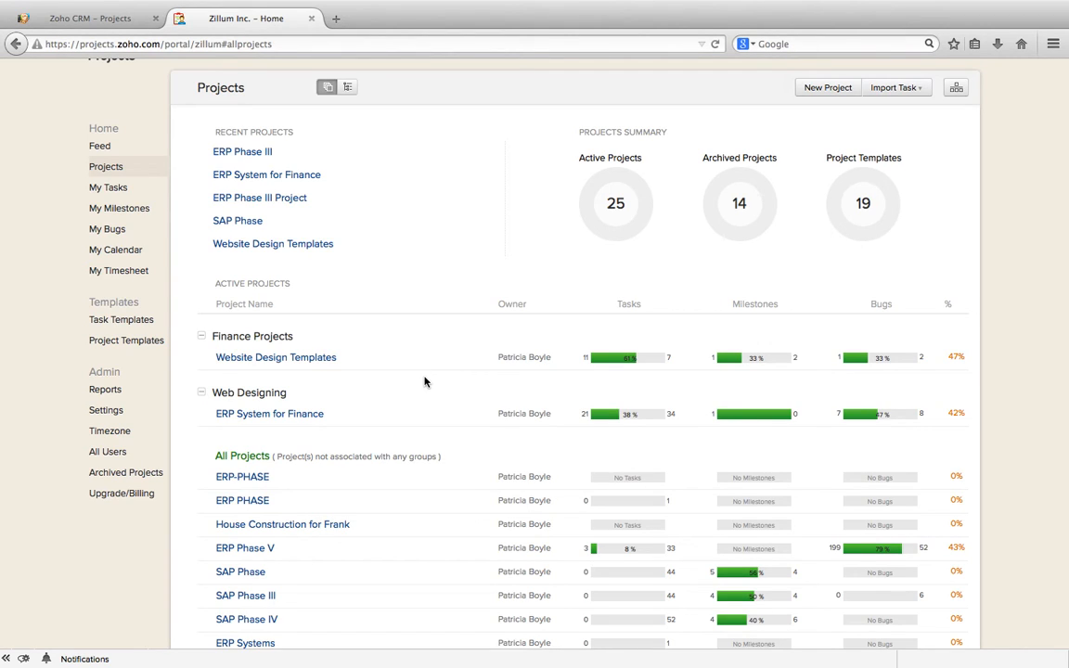
Switch back to Zoho CRM and open the ABC Devices account at its Zoho Projects section
{"action": "left_click", "coordinate": [89, 19]}
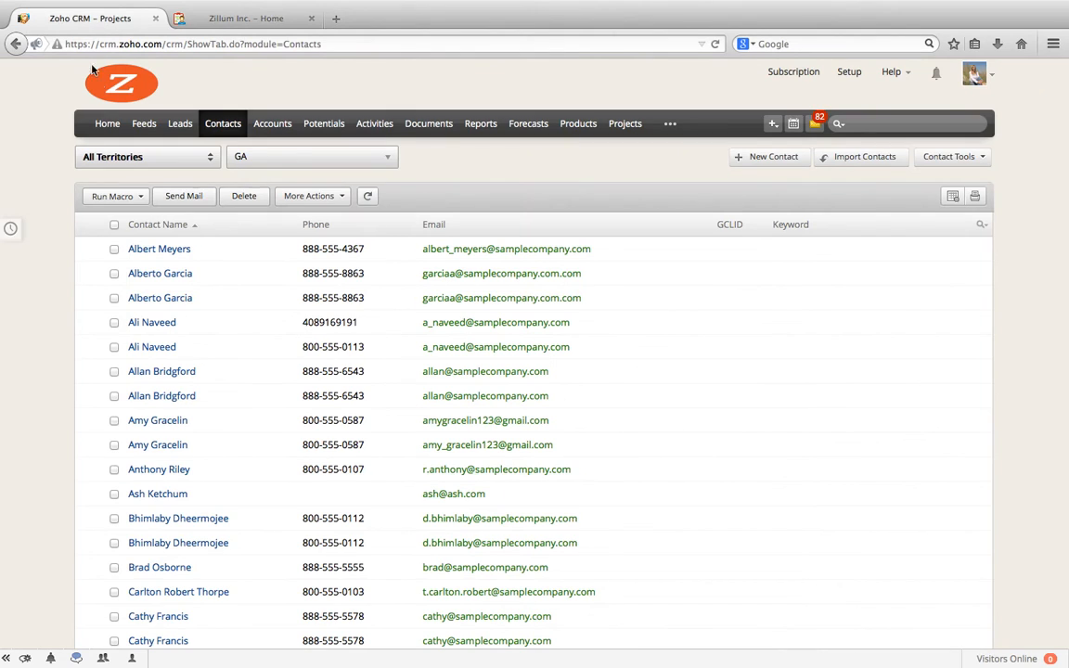
{"action": "left_click", "coordinate": [263, 126]}
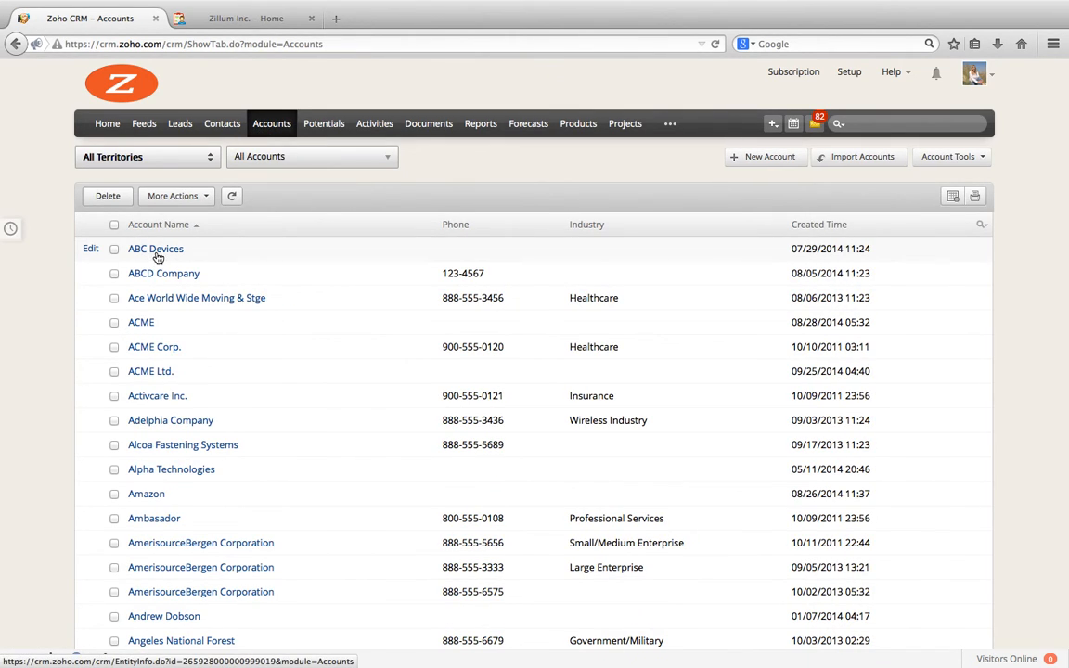
{"action": "left_click", "coordinate": [165, 246]}
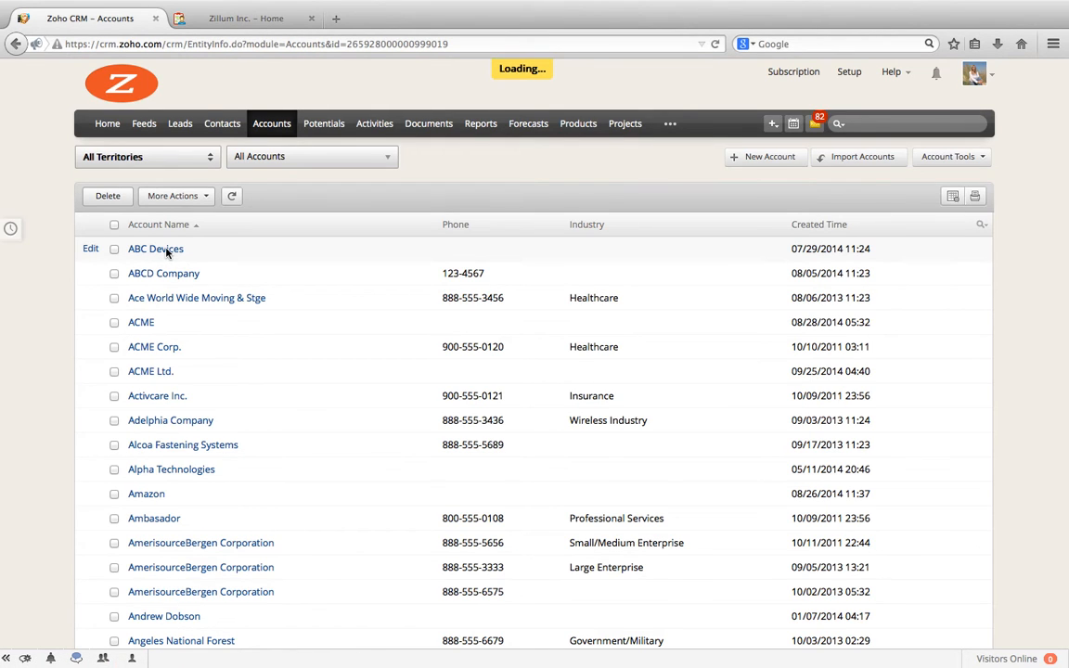
{"action": "scroll", "coordinate": [270, 287], "scroll_direction": "down", "scroll_amount": 10}
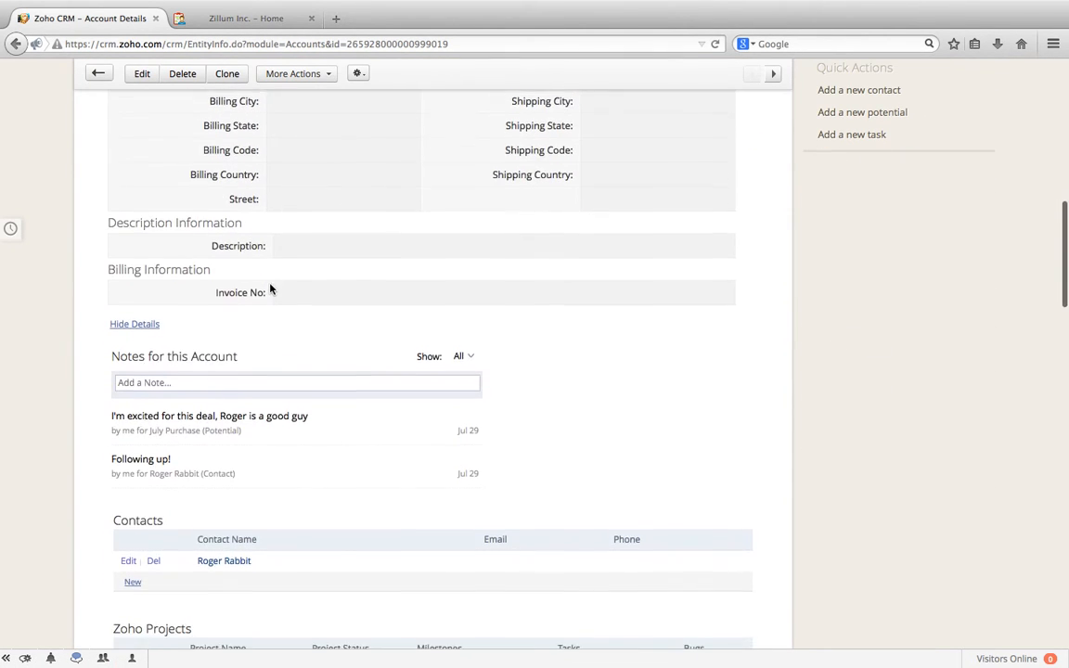
{"action": "scroll", "coordinate": [270, 292], "scroll_direction": "down", "scroll_amount": 6}
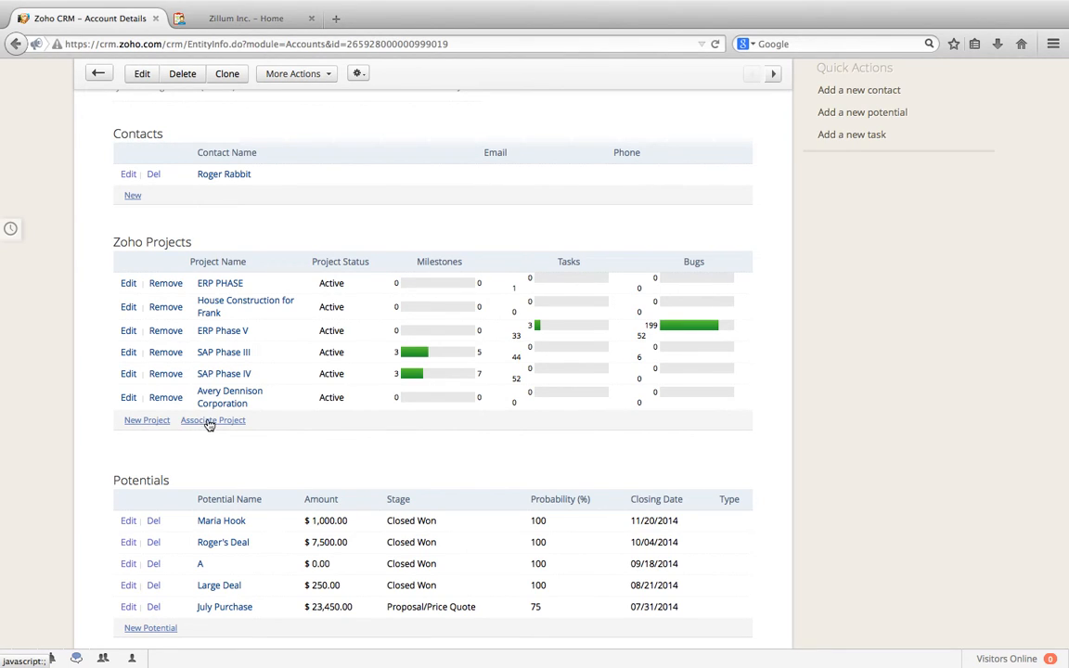
Associate the existing ERP-PHASE project with the ABC Devices account, keeping the preselected CRM users and roles, and save
{"action": "left_click", "coordinate": [213, 424]}
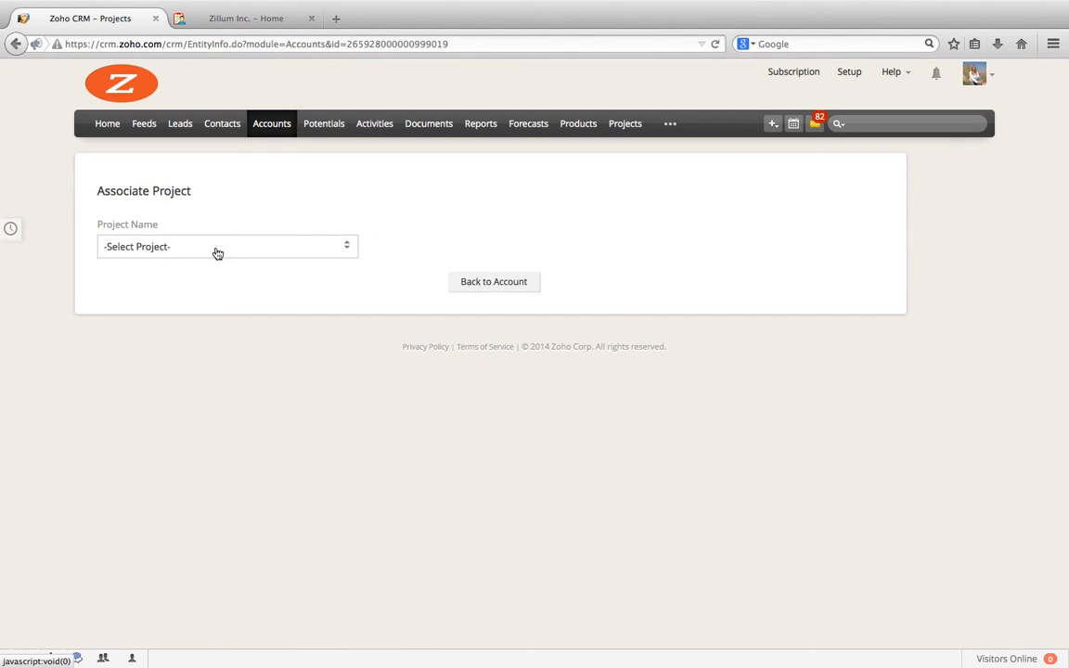
{"action": "left_click", "coordinate": [217, 247]}
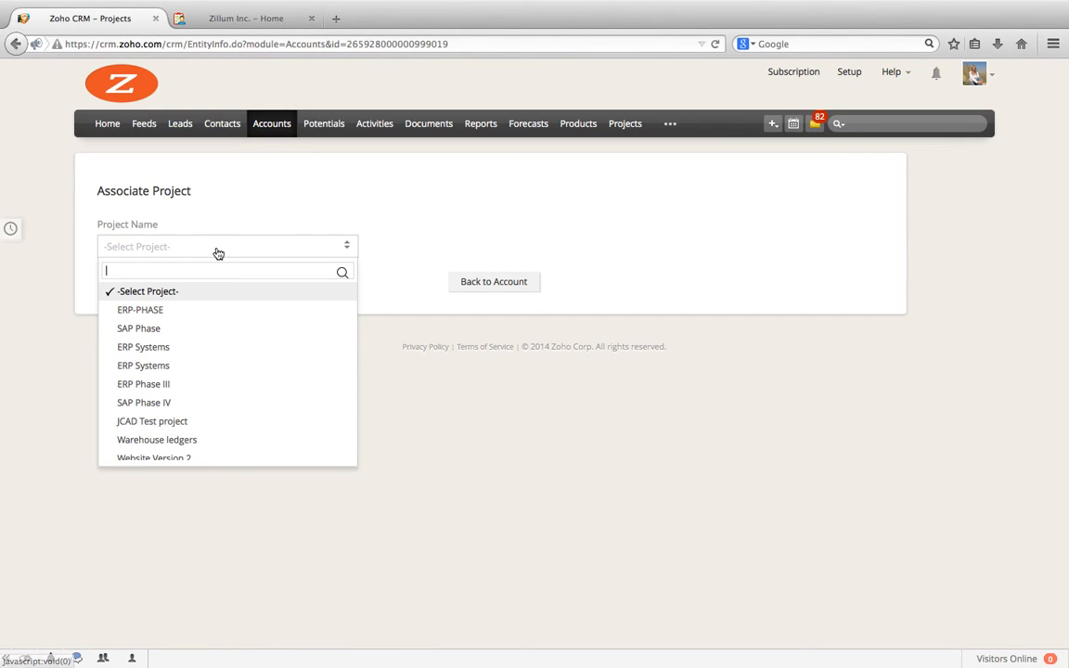
{"action": "left_click", "coordinate": [173, 317]}
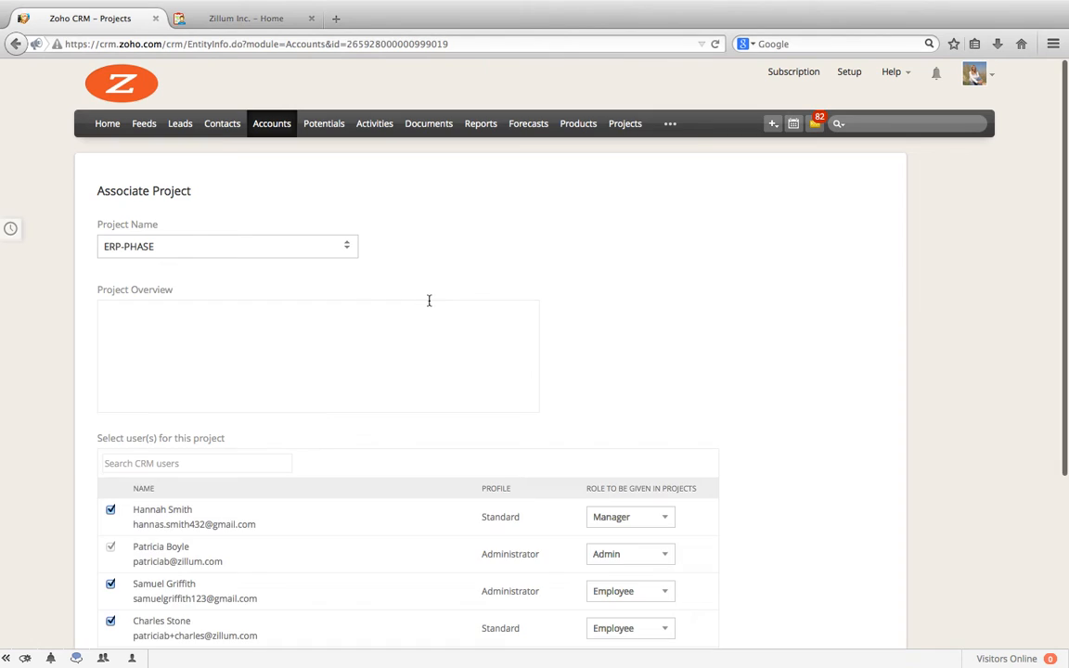
{"action": "scroll", "coordinate": [364, 513], "scroll_direction": "down", "scroll_amount": 3}
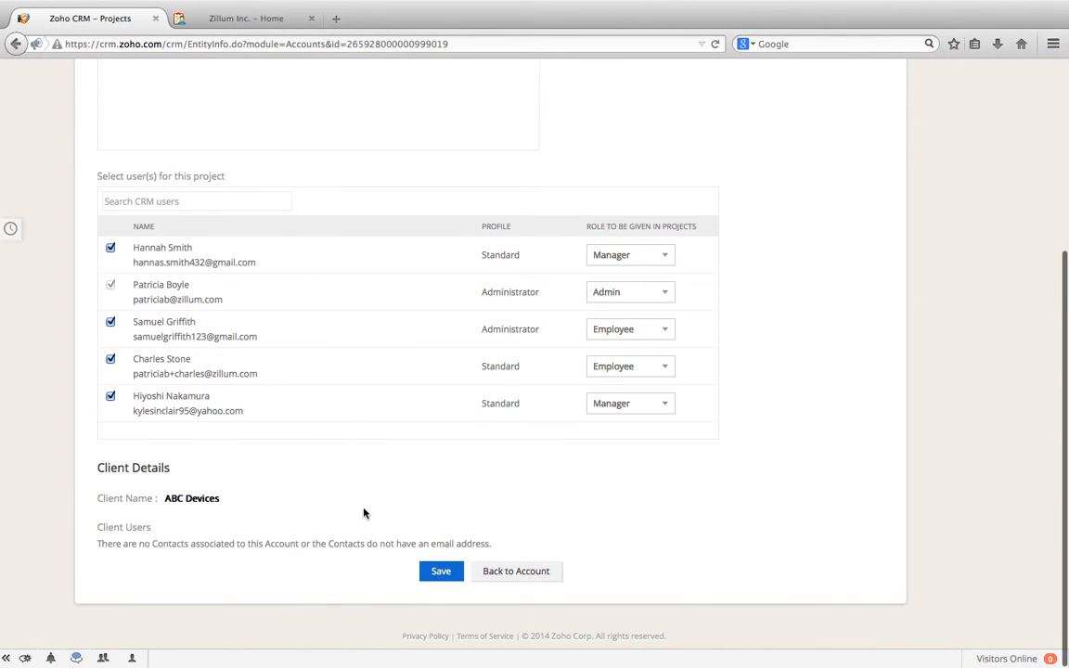
{"action": "left_click", "coordinate": [441, 573]}
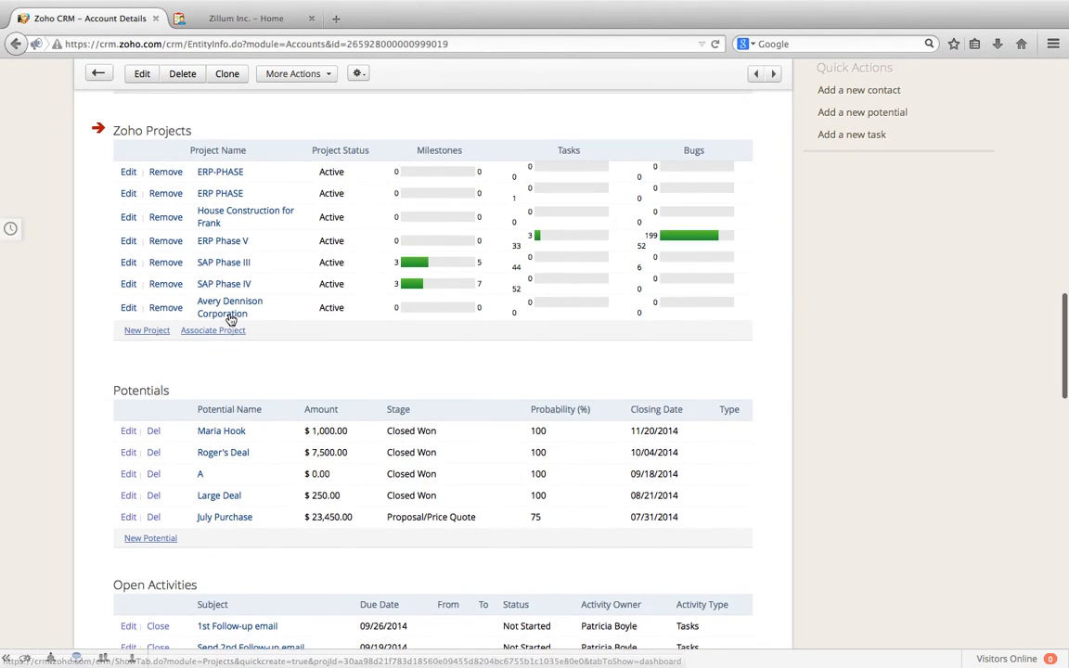
Examine the account's Zoho Projects list, including project status, milestones, tasks and bugs for each associated project
{"action": "scroll", "coordinate": [231, 318], "scroll_direction": "up", "scroll_amount": 5}
{"action": "scroll", "coordinate": [231, 319], "scroll_direction": "up", "scroll_amount": 2}
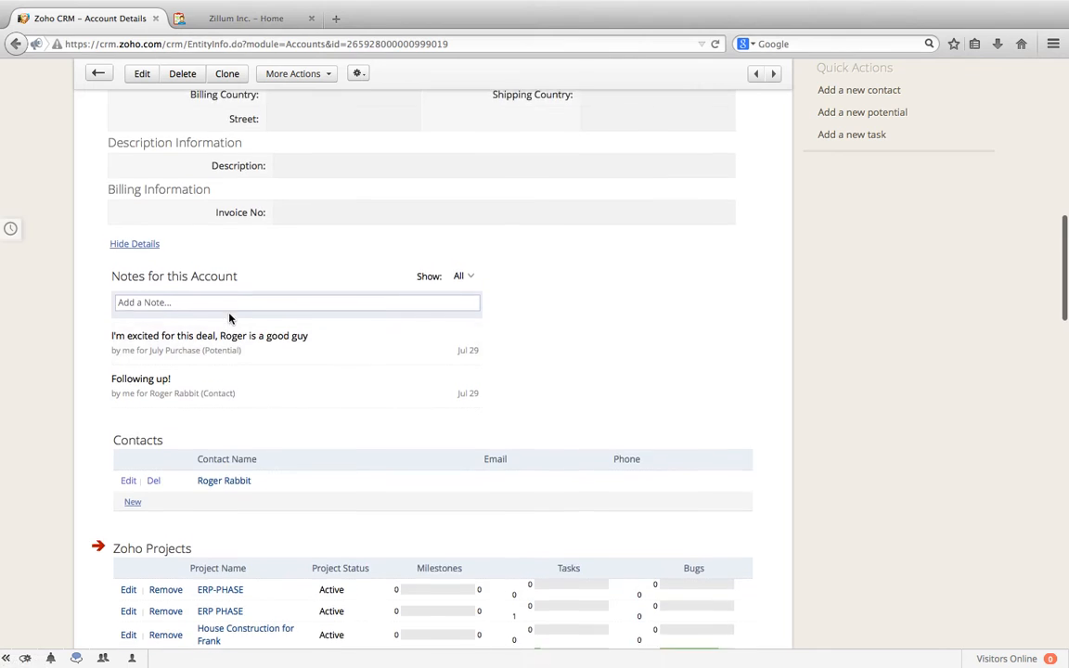
{"action": "scroll", "coordinate": [223, 372], "scroll_direction": "down", "scroll_amount": 3}
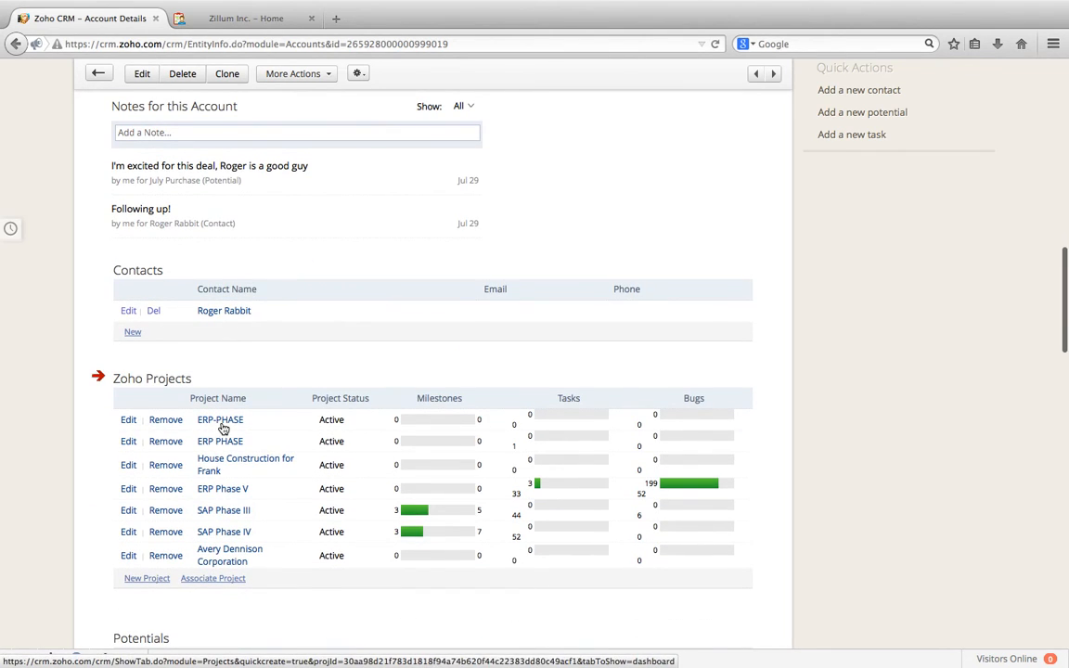
{"action": "scroll", "coordinate": [288, 374], "scroll_direction": "up", "scroll_amount": 10}
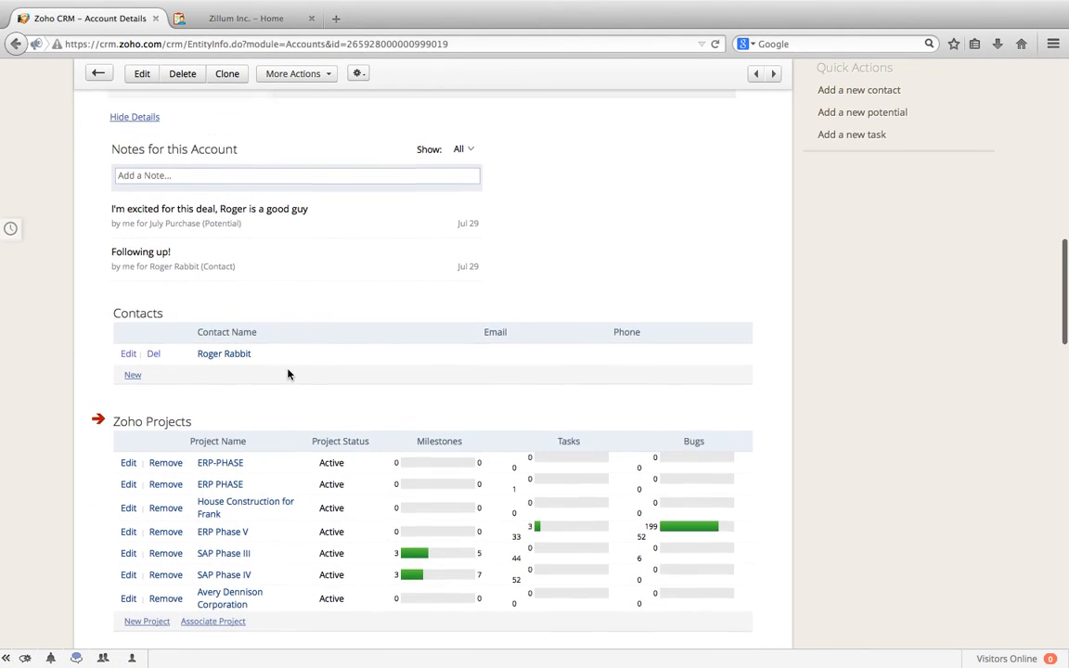
{"action": "scroll", "coordinate": [288, 374], "scroll_direction": "down", "scroll_amount": 5}
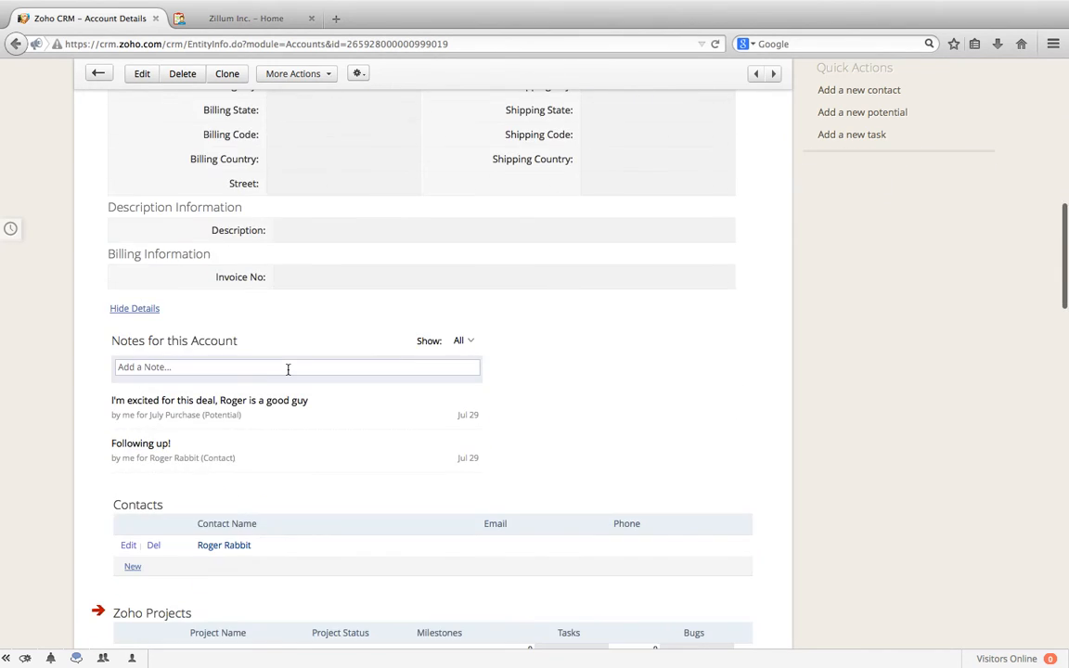
{"action": "scroll", "coordinate": [287, 370], "scroll_direction": "down", "scroll_amount": 5}
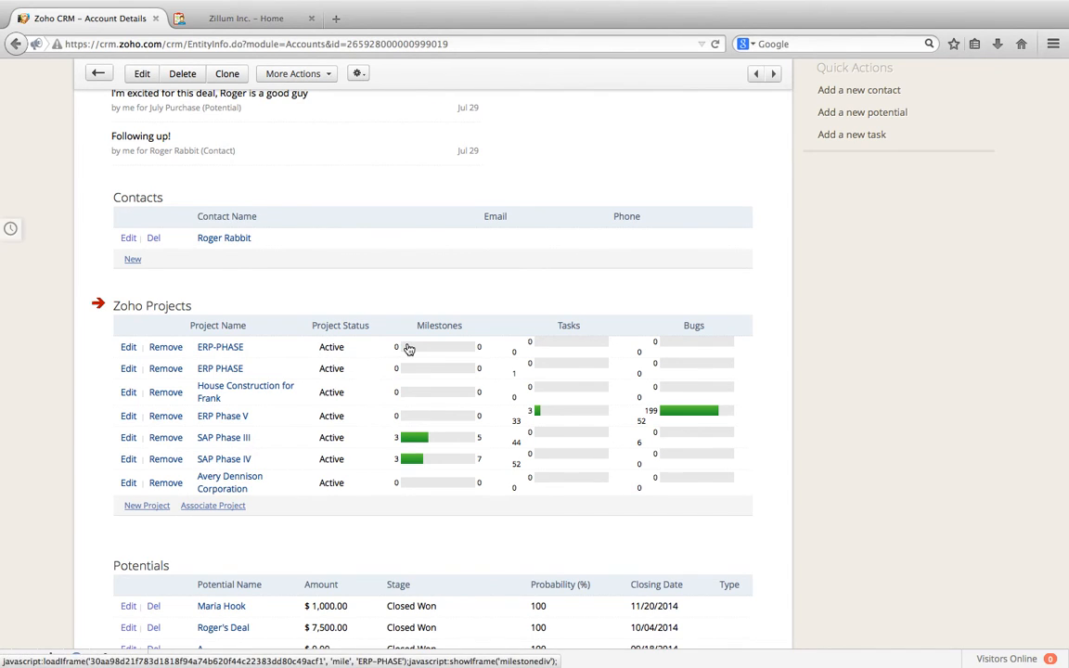
{"action": "scroll", "coordinate": [340, 371], "scroll_direction": "up", "scroll_amount": 1}
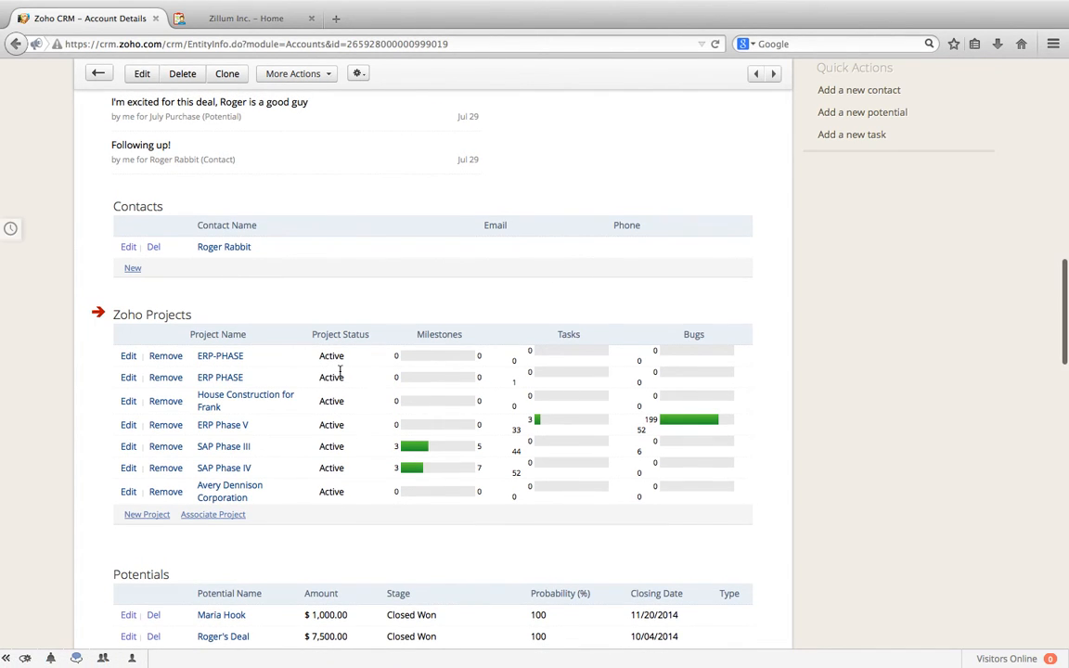
{"action": "scroll", "coordinate": [340, 372], "scroll_direction": "down", "scroll_amount": 1}
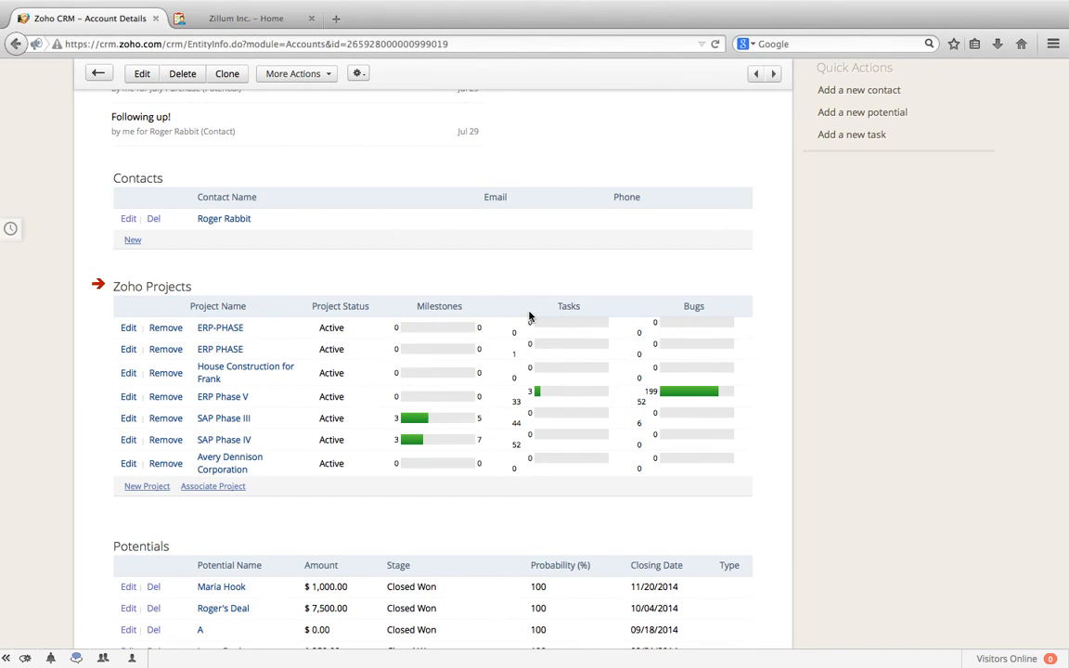
View the milestones, tasks and bugs of SAP Phase III from the account record and close the project view
{"action": "left_click", "coordinate": [441, 424]}
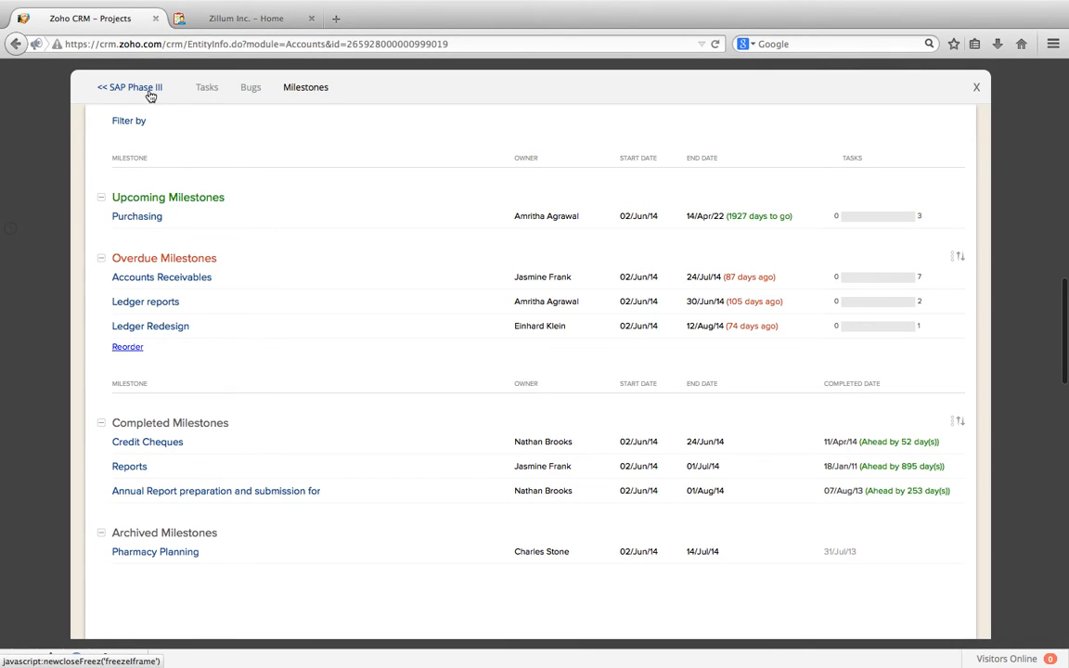
{"action": "left_click", "coordinate": [207, 88]}
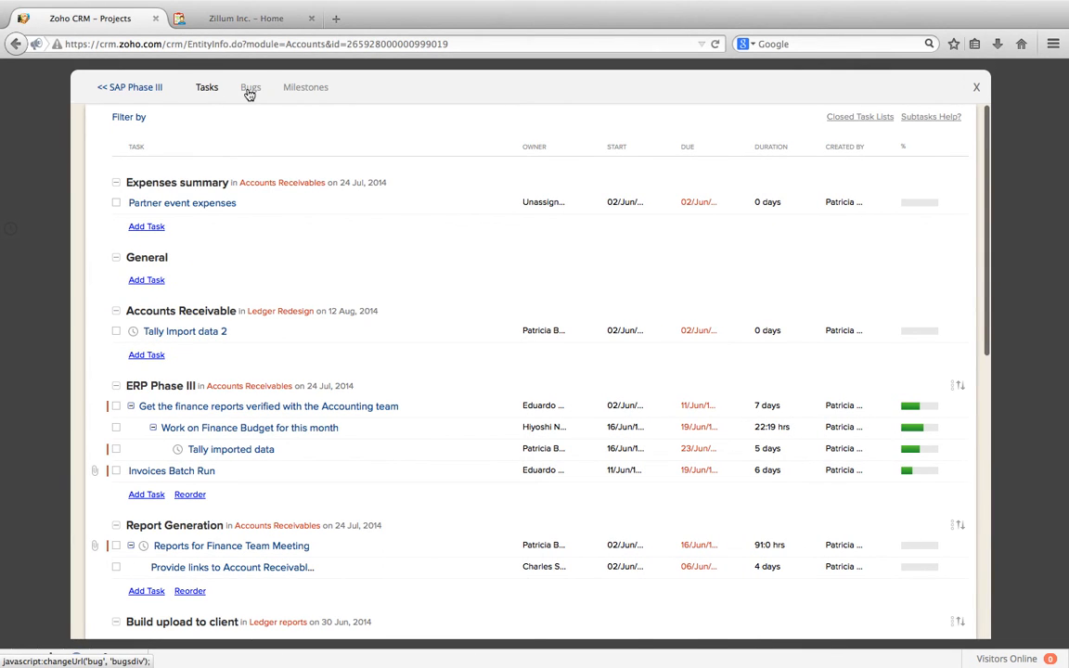
{"action": "left_click", "coordinate": [250, 89]}
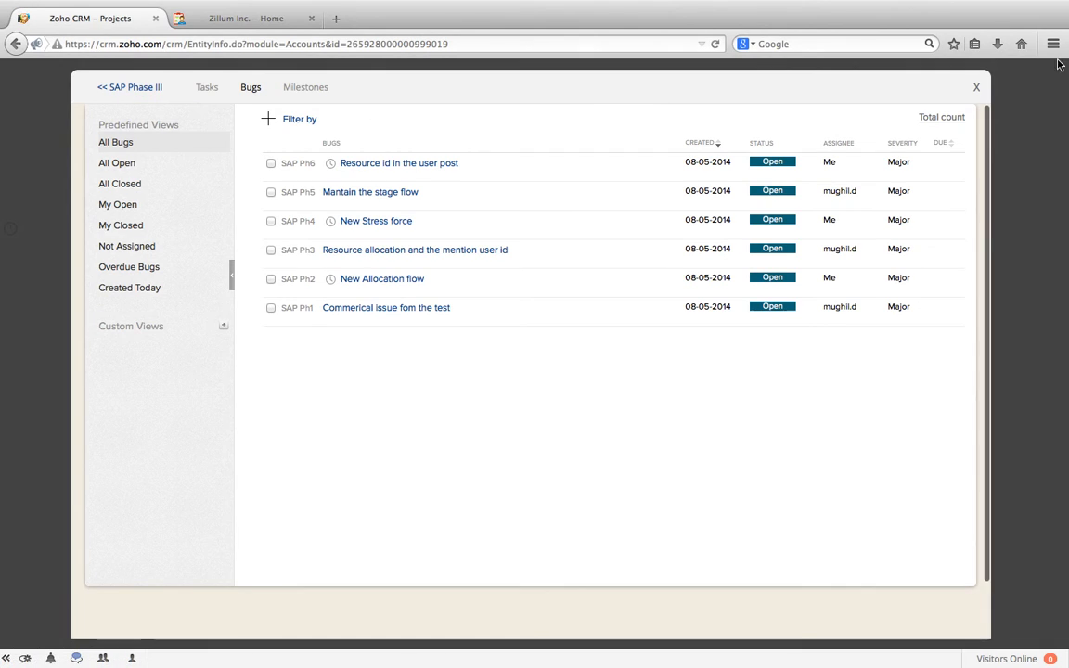
{"action": "left_click", "coordinate": [977, 87]}
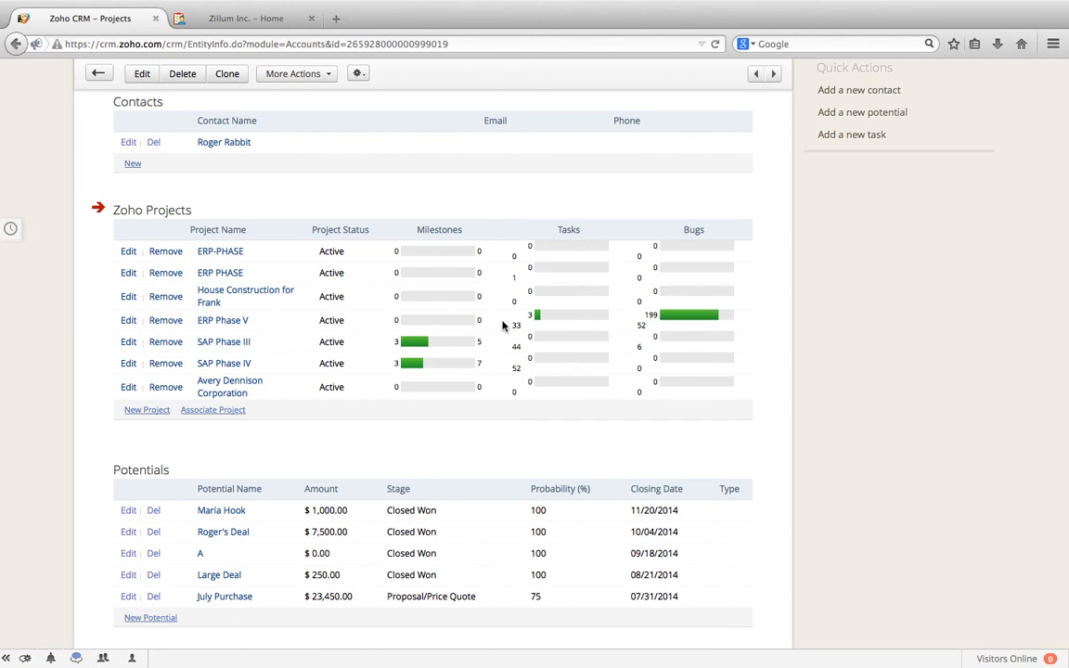
Open the first contact in the Contacts list and go to its Zoho Projects and Open Activities sections
{"action": "scroll", "coordinate": [503, 325], "scroll_direction": "up", "scroll_amount": 12}
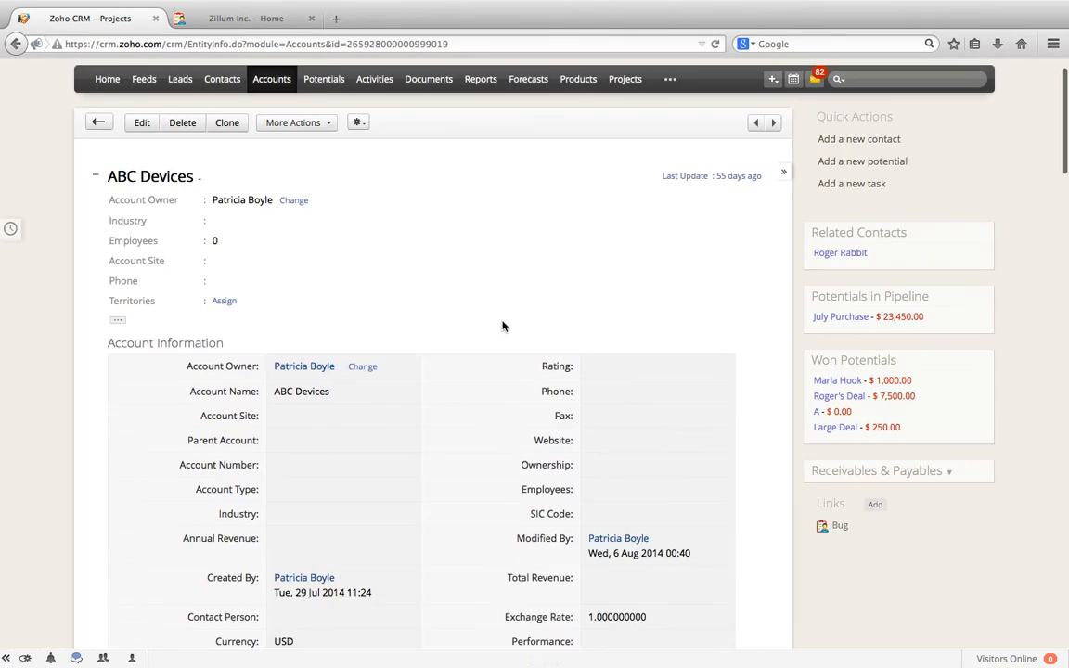
{"action": "scroll", "coordinate": [502, 325], "scroll_direction": "up", "scroll_amount": 1}
{"action": "left_click", "coordinate": [227, 128]}
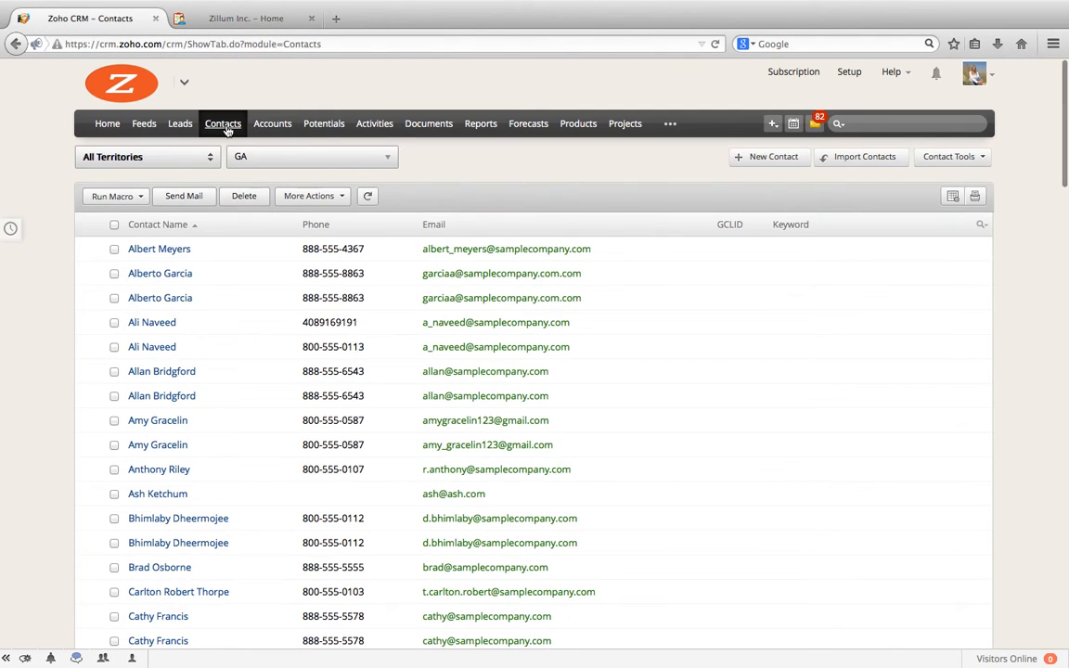
{"action": "left_click", "coordinate": [158, 250]}
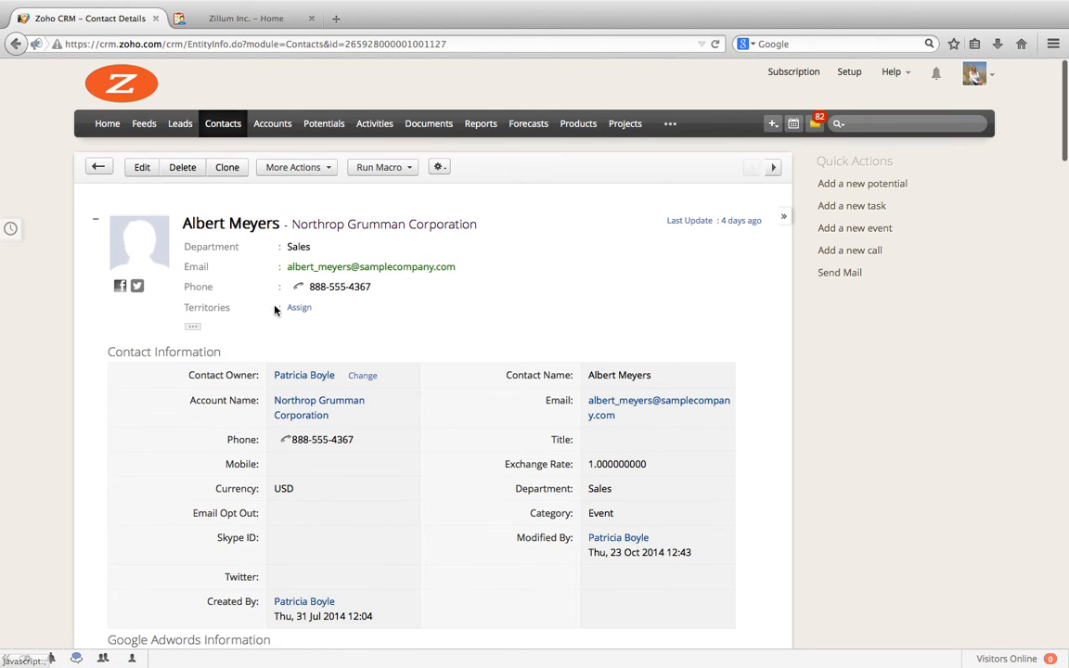
{"action": "scroll", "coordinate": [425, 324], "scroll_direction": "down", "scroll_amount": 15}
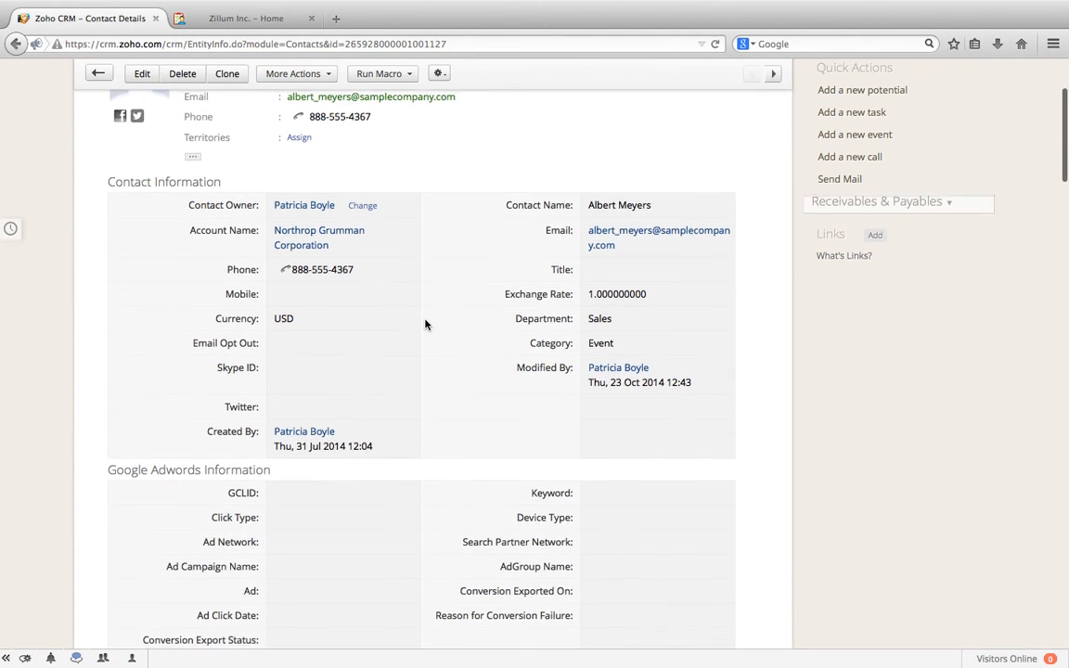
{"action": "scroll", "coordinate": [425, 324], "scroll_direction": "down", "scroll_amount": 3}
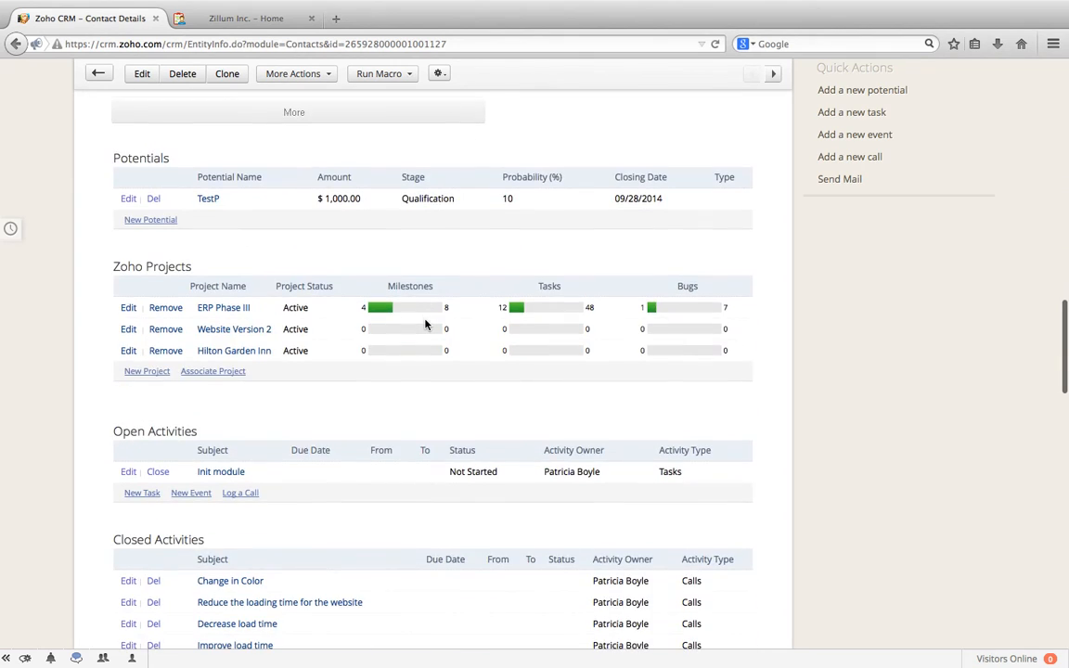
{"action": "scroll", "coordinate": [151, 436], "scroll_direction": "down", "scroll_amount": 1}
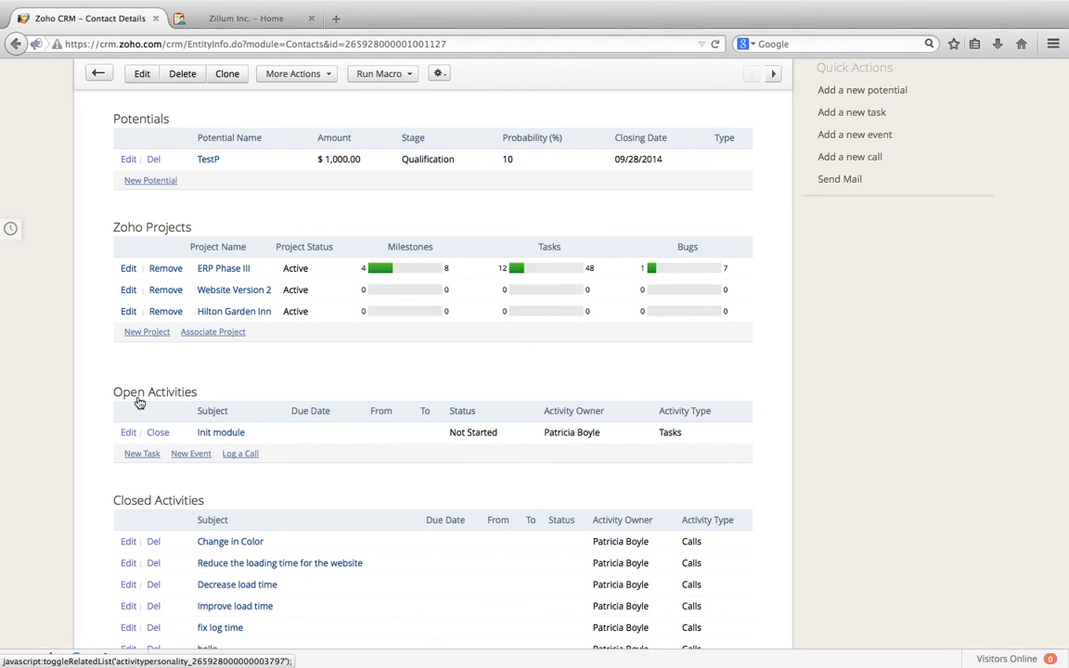
Log an inbound call for the contact with the subject "Information of color change" and save it with the option to add it to Zoho Projects
{"action": "left_click", "coordinate": [249, 457]}
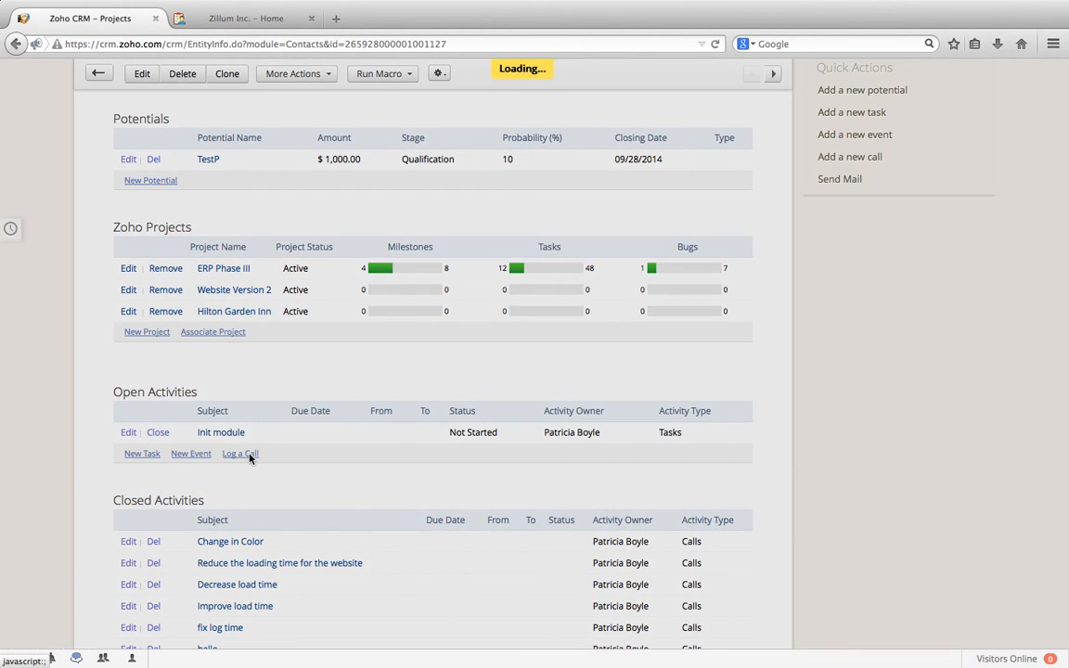
{"action": "scroll", "coordinate": [400, 458], "scroll_direction": "down", "scroll_amount": 2}
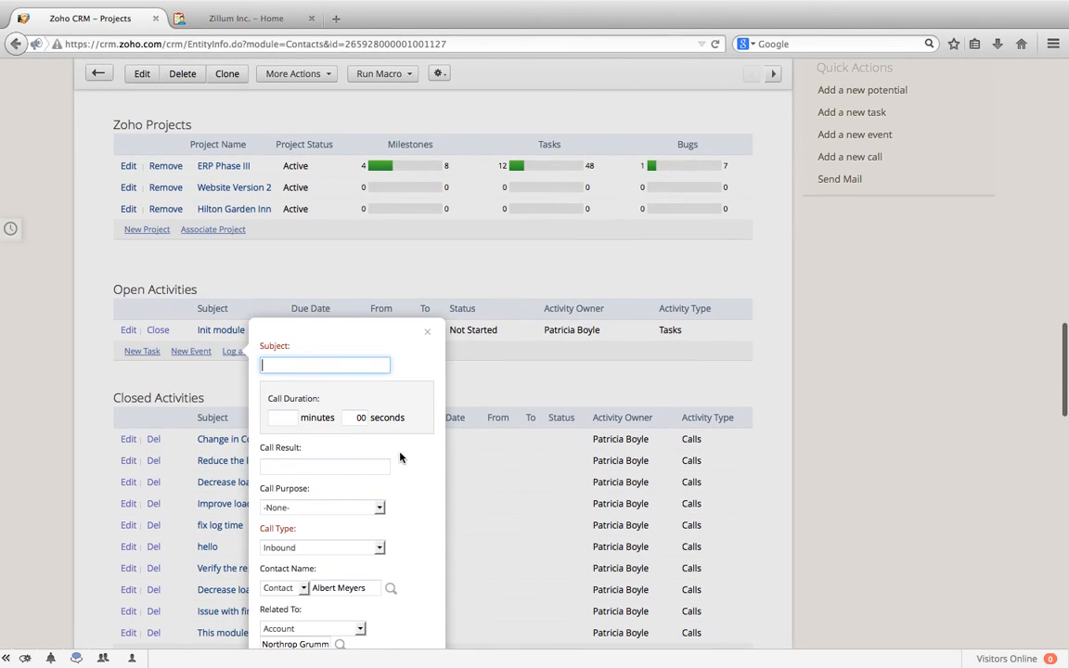
{"action": "type", "text": "Inform"}
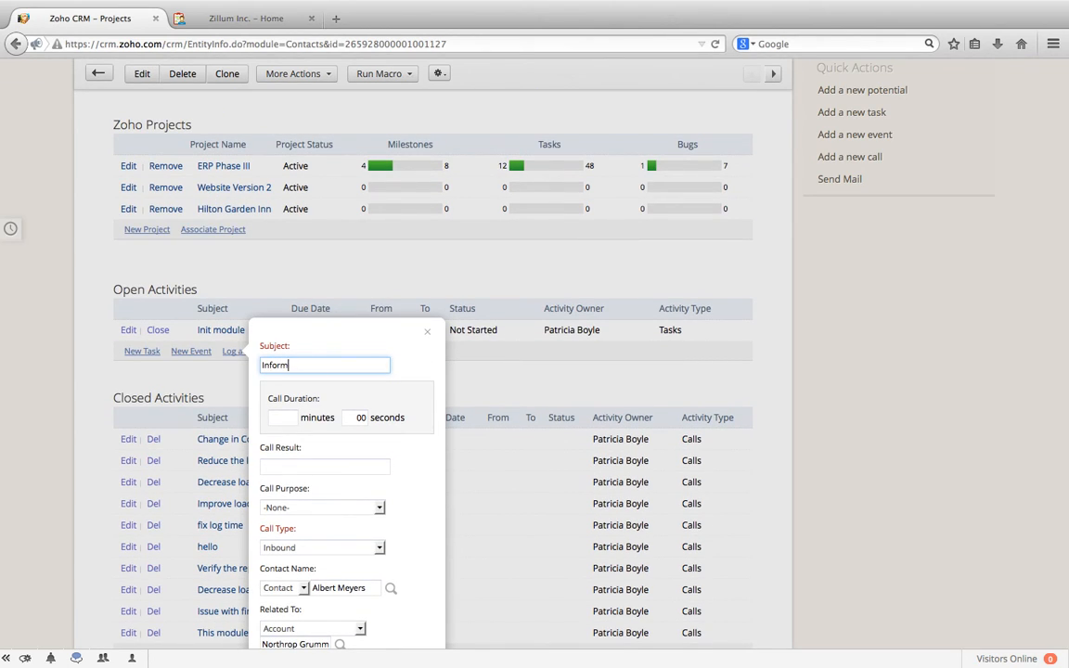
{"action": "type", "text": "ation of color change"}
{"action": "scroll", "coordinate": [402, 375], "scroll_direction": "down", "scroll_amount": 7}
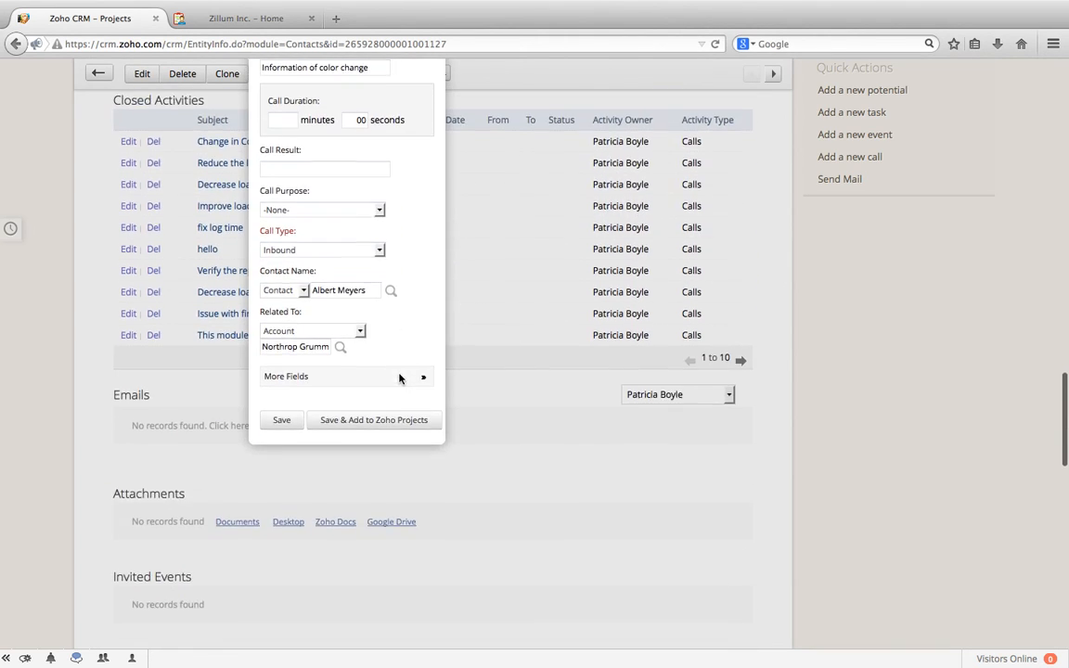
{"action": "scroll", "coordinate": [401, 376], "scroll_direction": "up", "scroll_amount": 2}
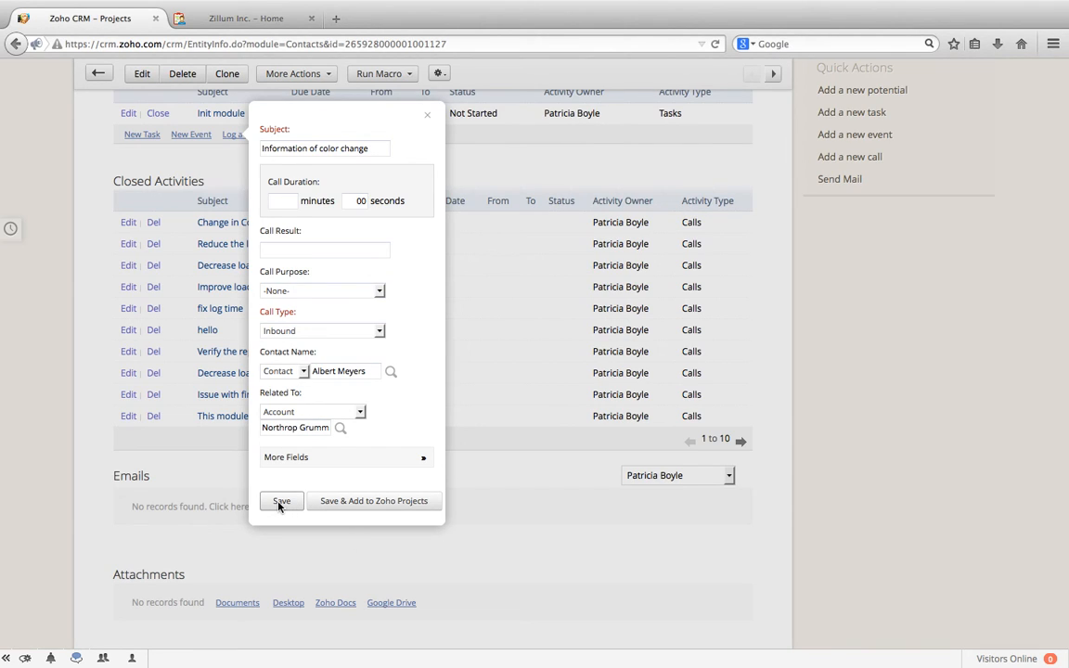
{"action": "left_click", "coordinate": [370, 503]}
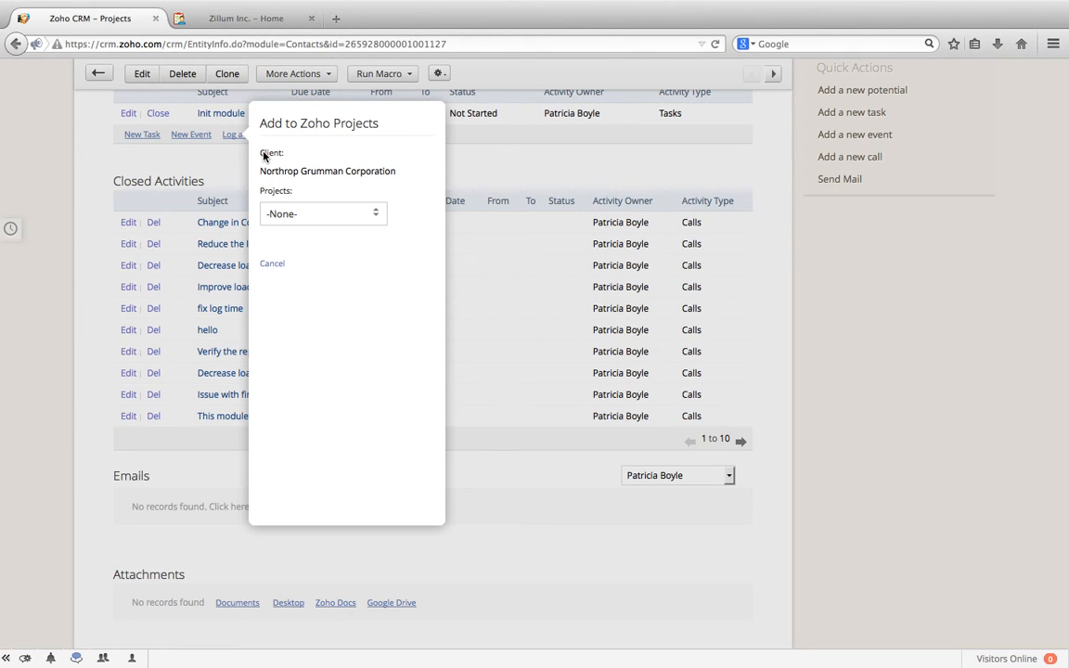
Assign the logged call to the ERP Phase III project and its task "Spell check the document"
{"action": "left_click", "coordinate": [280, 212]}
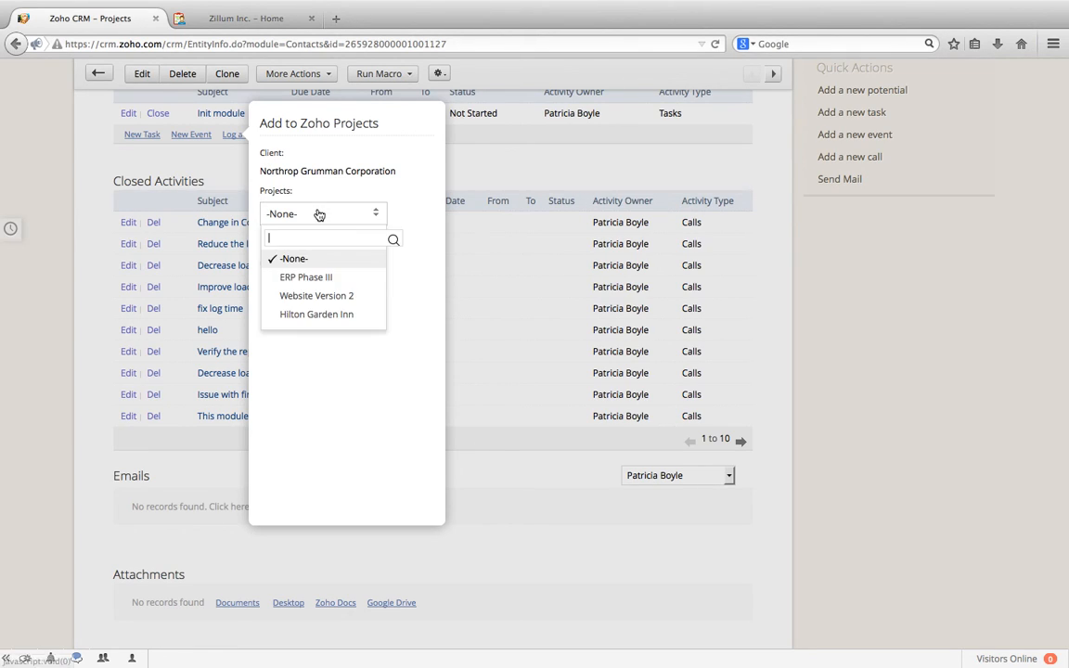
{"action": "left_click", "coordinate": [303, 278]}
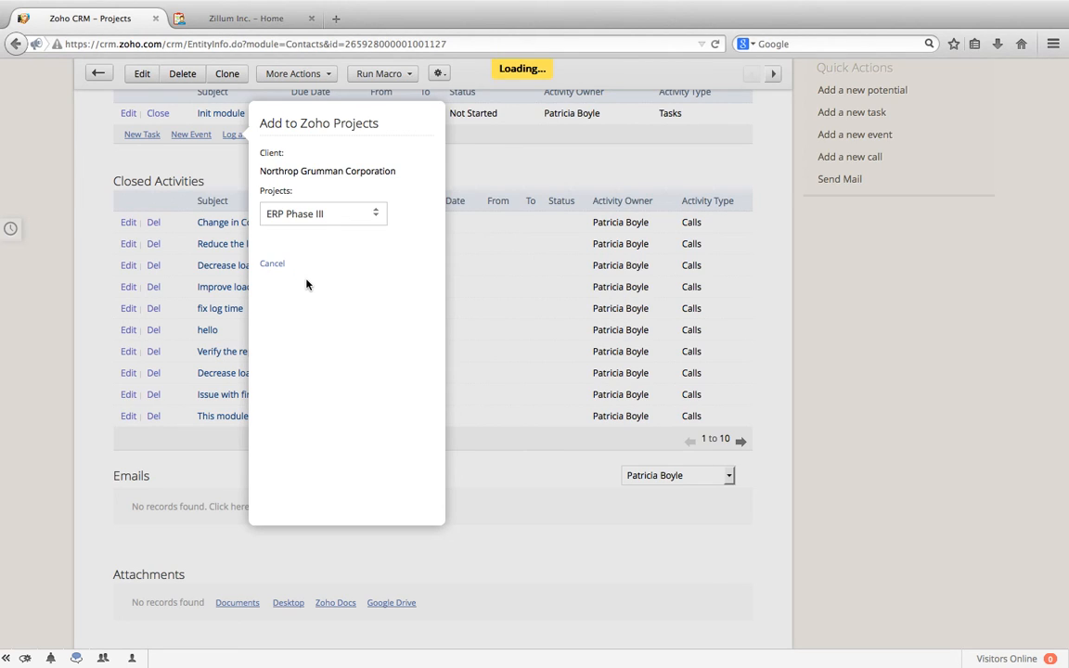
{"action": "left_click", "coordinate": [345, 272]}
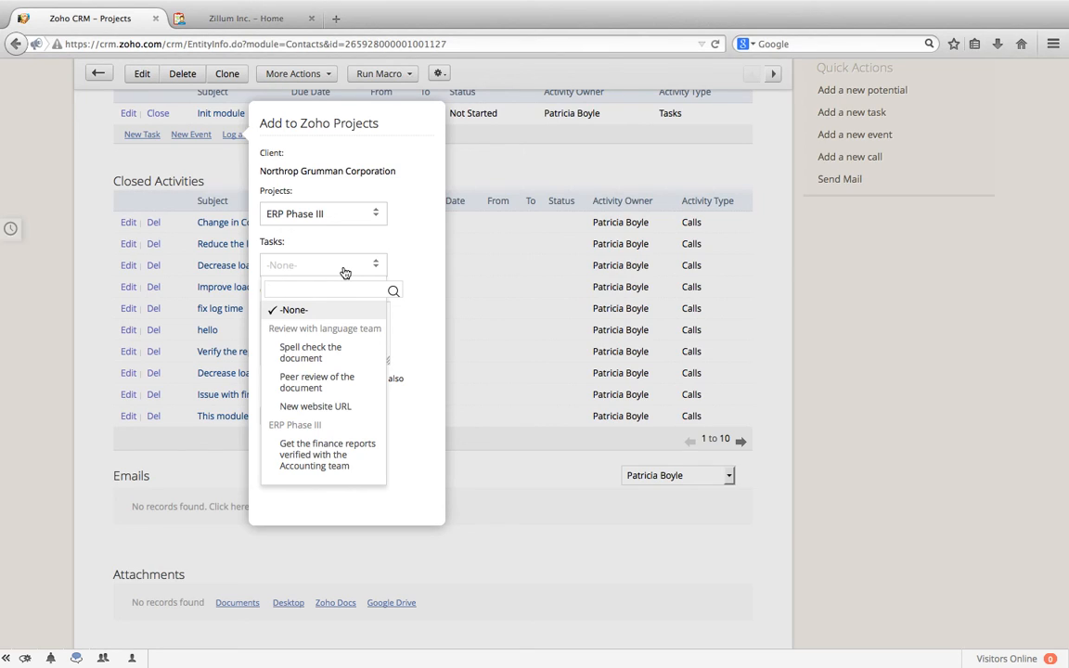
{"action": "left_click", "coordinate": [312, 357]}
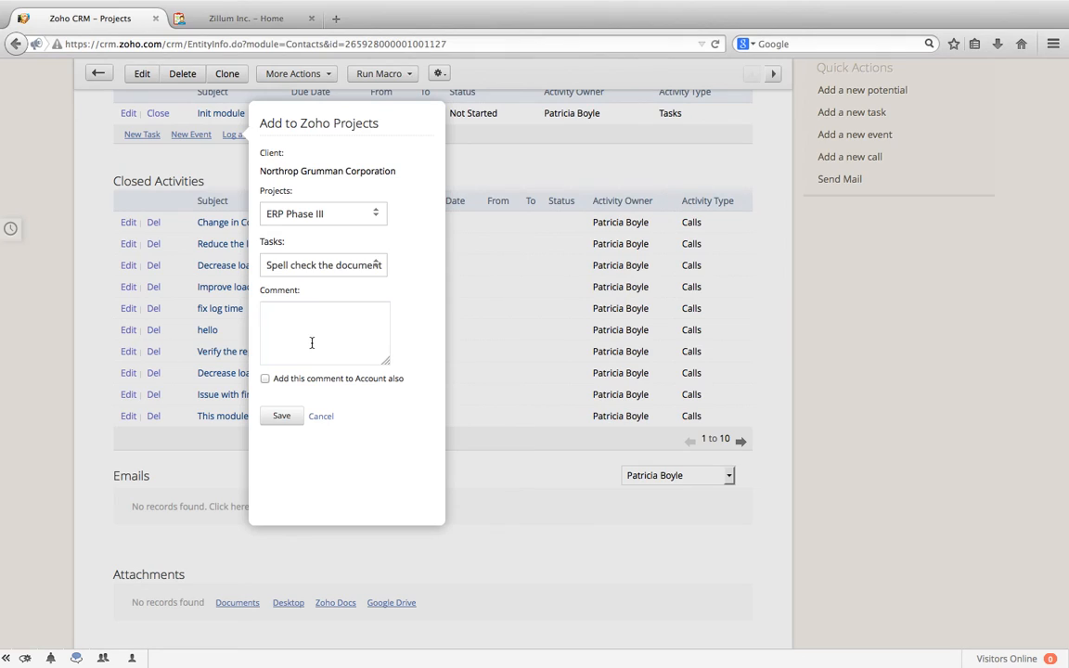
Enter a comment with the client's first name followed by "needs to change the color of the wall!!" and save it to the task
{"action": "left_click", "coordinate": [310, 342]}
{"action": "type", "text": "Frank"}
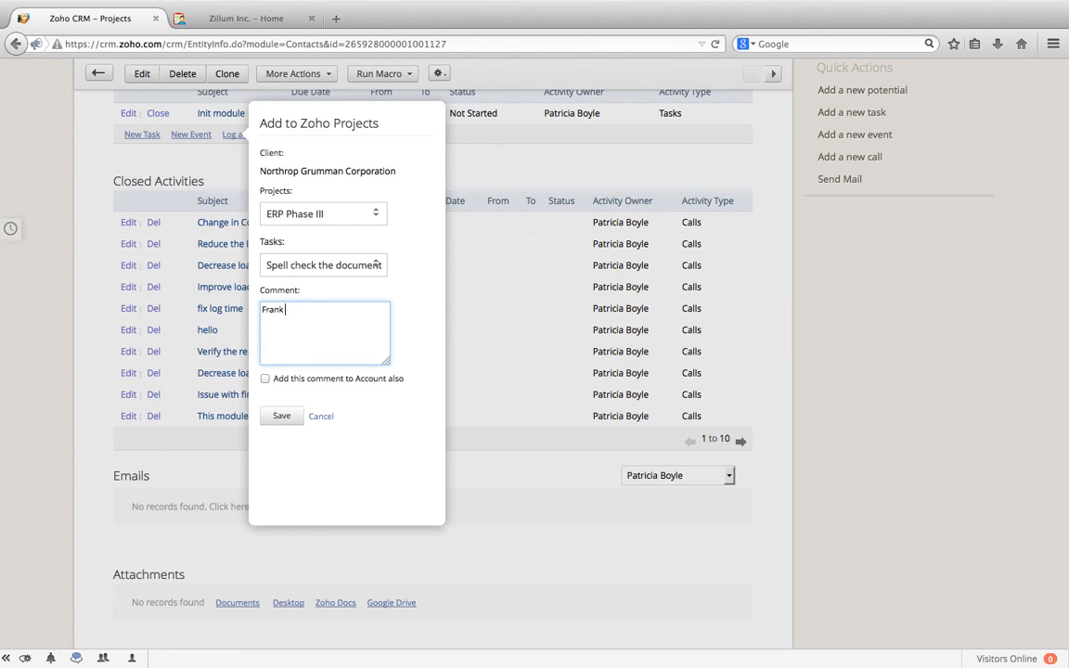
{"action": "type", "text": " needs to change the color of the wall"}
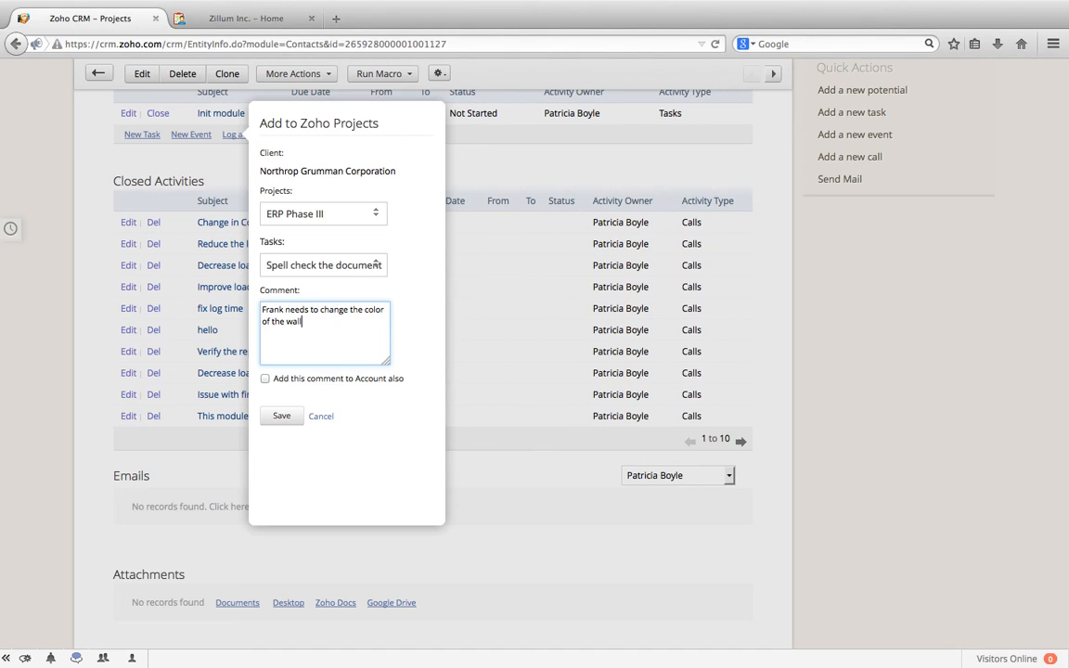
{"action": "type", "text": "!!"}
{"action": "left_click", "coordinate": [283, 417]}
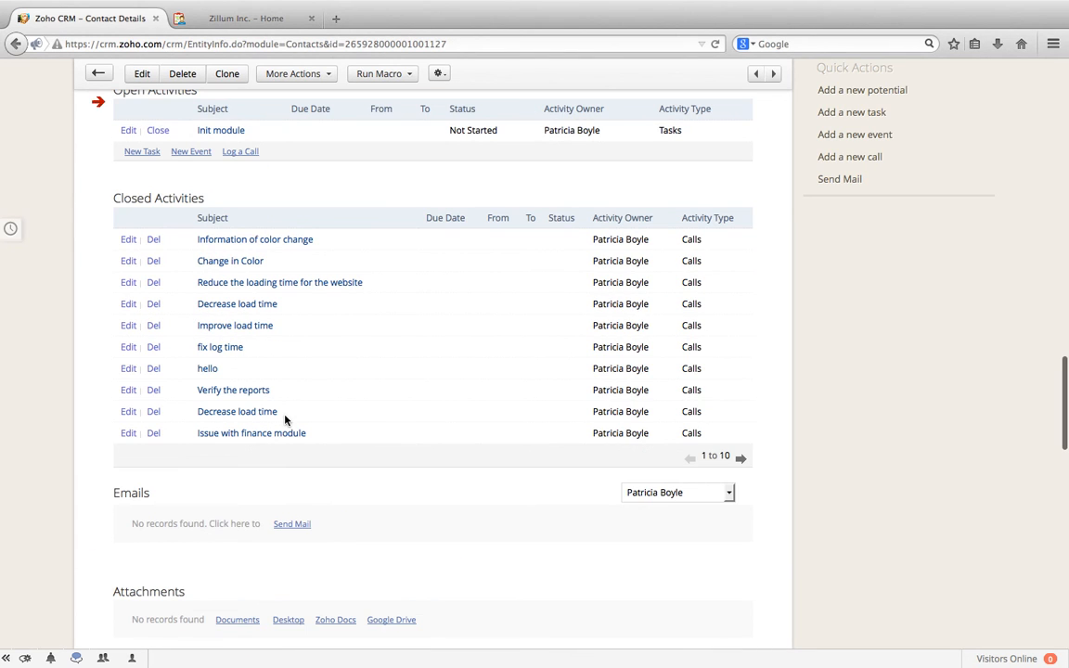
Open the ERP Phase III project from the contact record and view its tasks and milestones
{"action": "scroll", "coordinate": [285, 421], "scroll_direction": "up", "scroll_amount": 5}
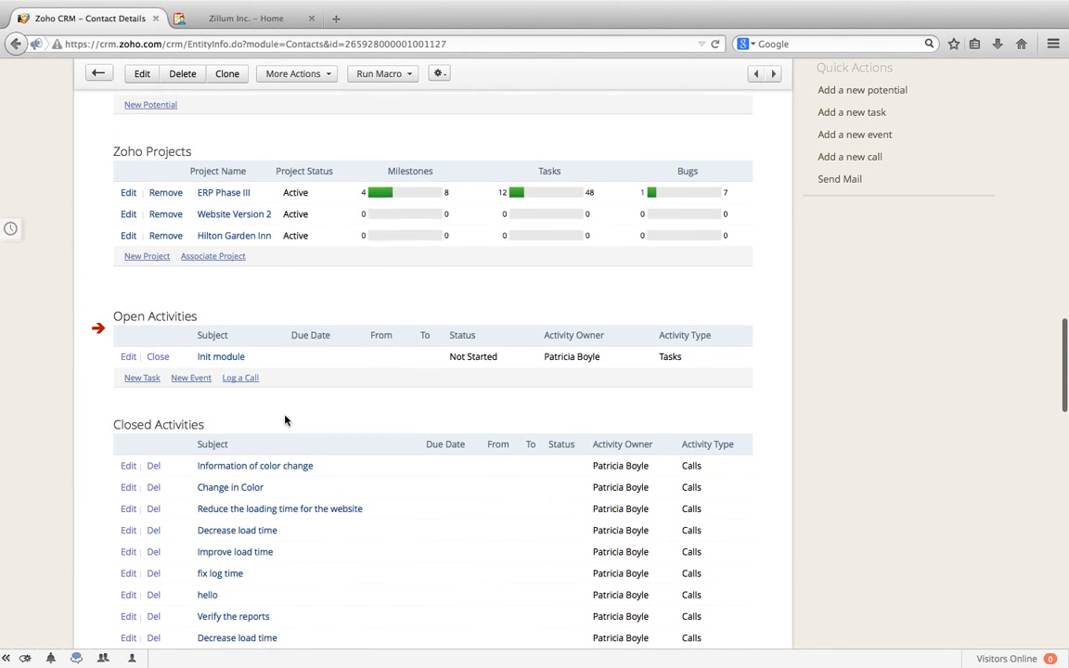
{"action": "left_click", "coordinate": [236, 201]}
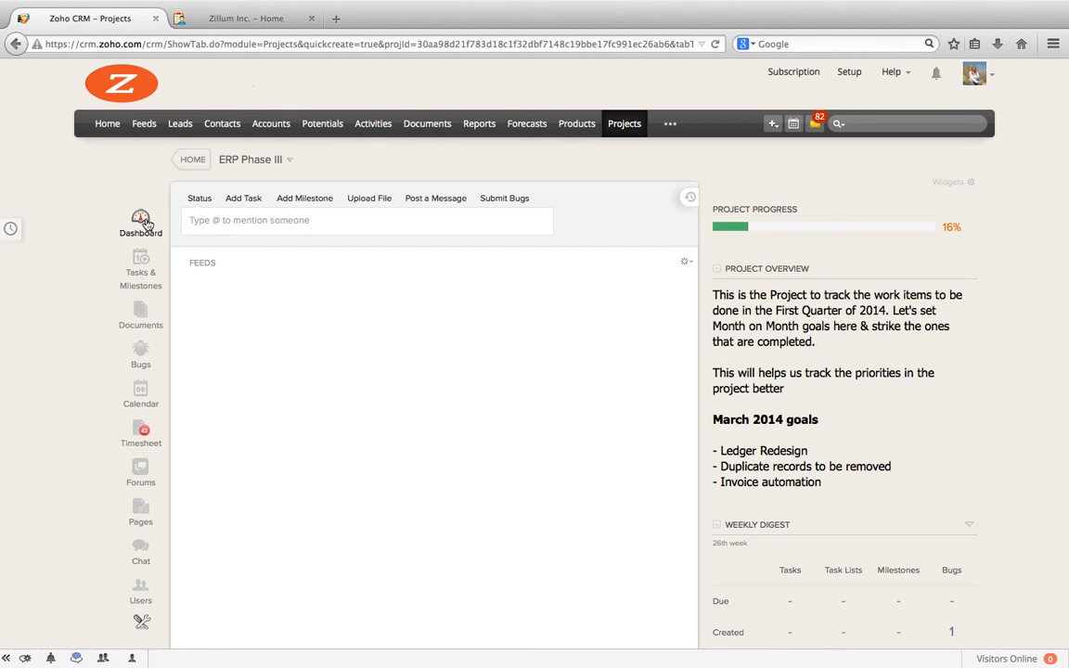
{"action": "left_click", "coordinate": [140, 267]}
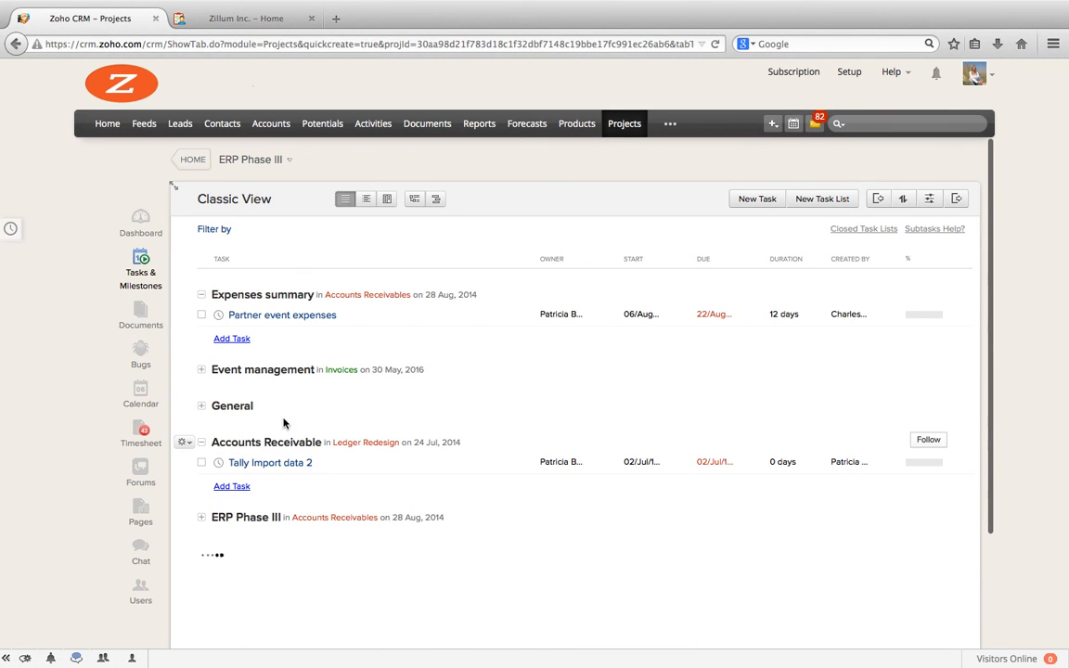
{"action": "scroll", "coordinate": [290, 398], "scroll_direction": "down", "scroll_amount": 3}
{"action": "scroll", "coordinate": [289, 399], "scroll_direction": "up", "scroll_amount": 2}
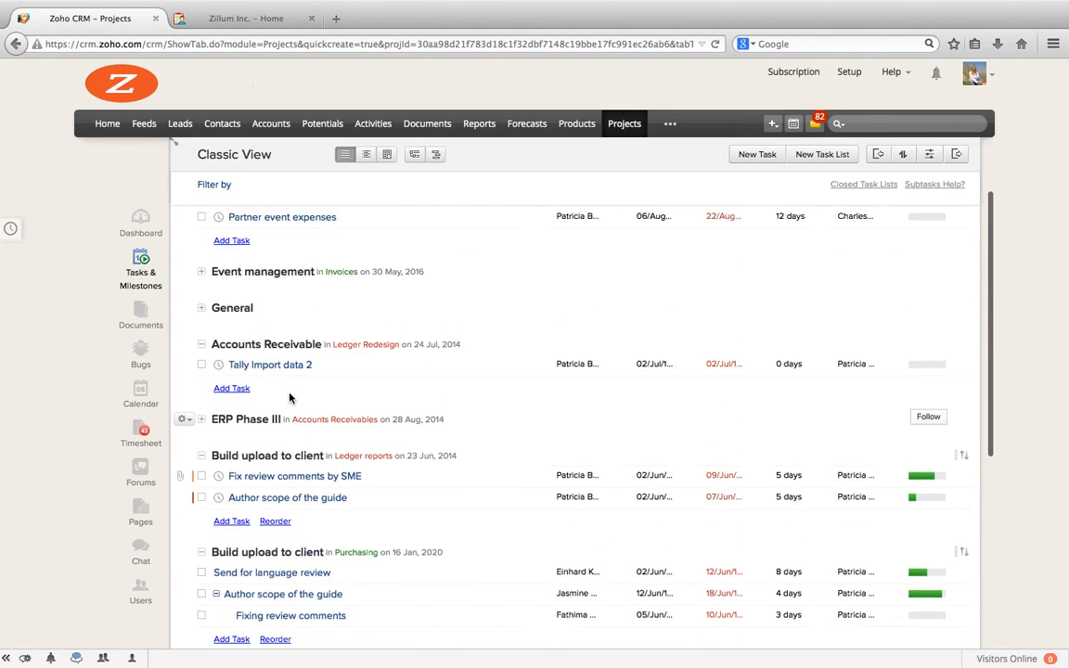
Expand the Event management and ERP Phase III task lists to view their tasks, and return to the project dashboard's feeds
{"action": "left_click", "coordinate": [140, 223]}
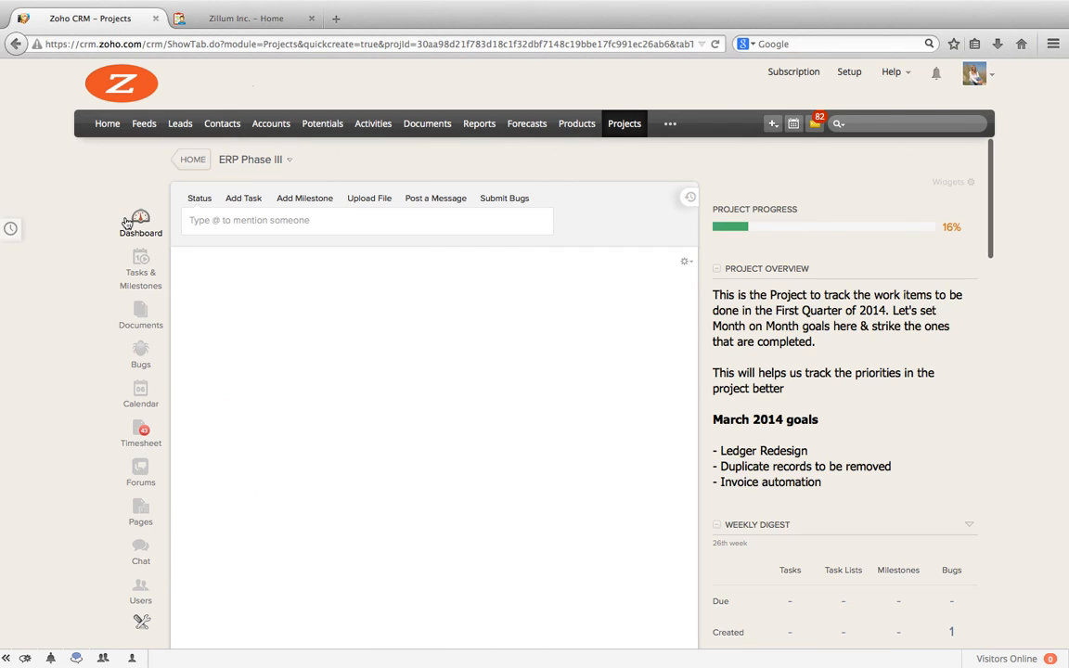
{"action": "left_click", "coordinate": [136, 275]}
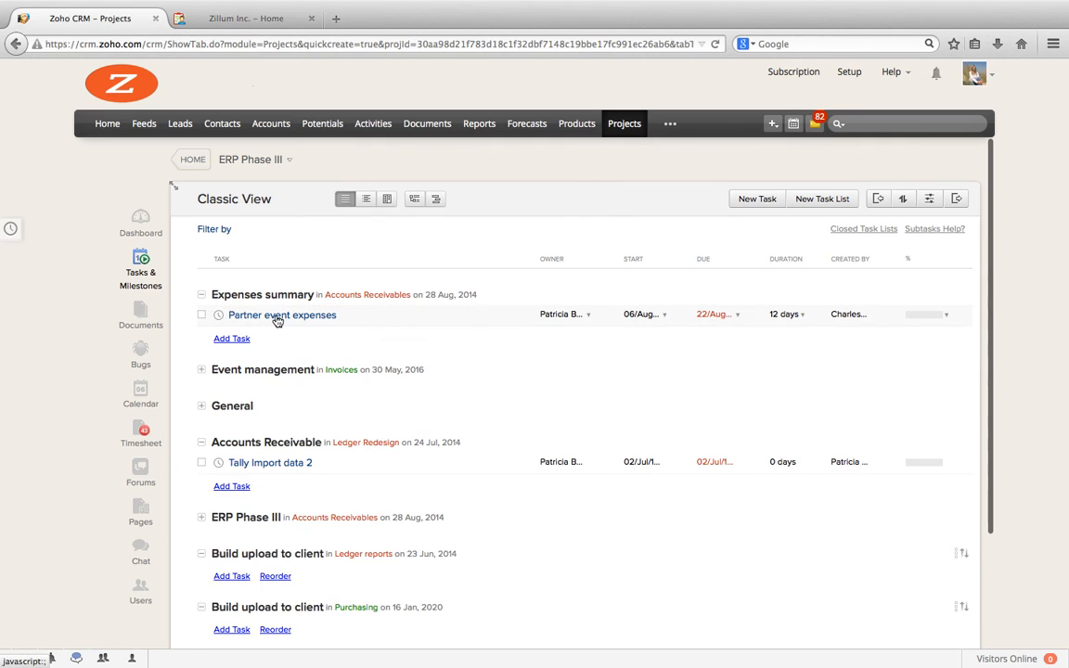
{"action": "scroll", "coordinate": [241, 324], "scroll_direction": "down", "scroll_amount": 2}
{"action": "left_click", "coordinate": [200, 281]}
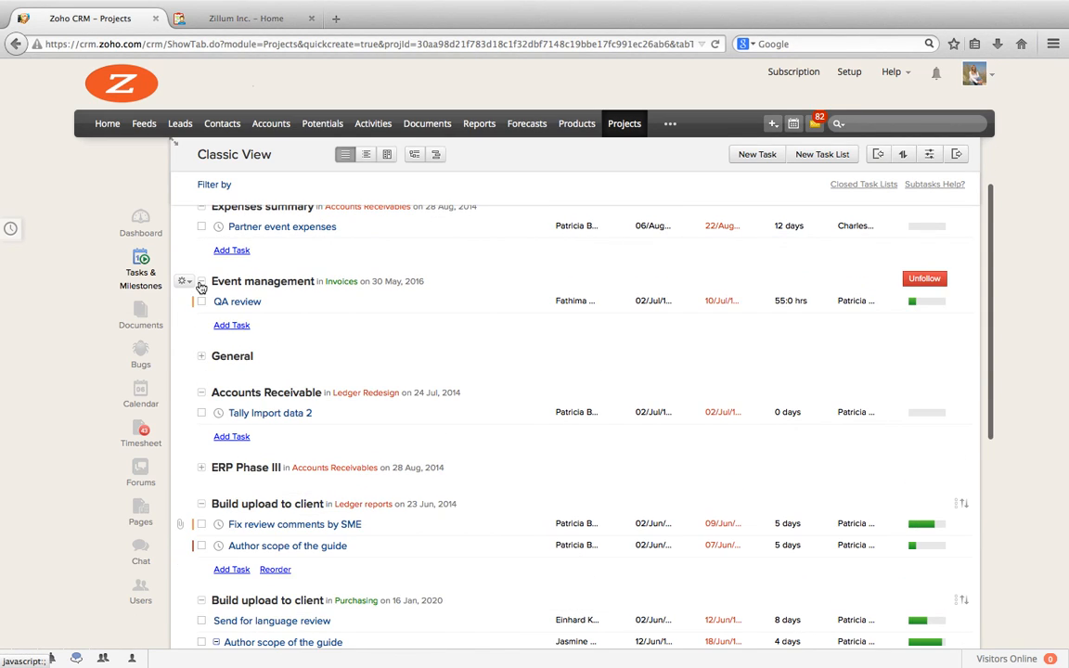
{"action": "scroll", "coordinate": [238, 361], "scroll_direction": "down", "scroll_amount": 3}
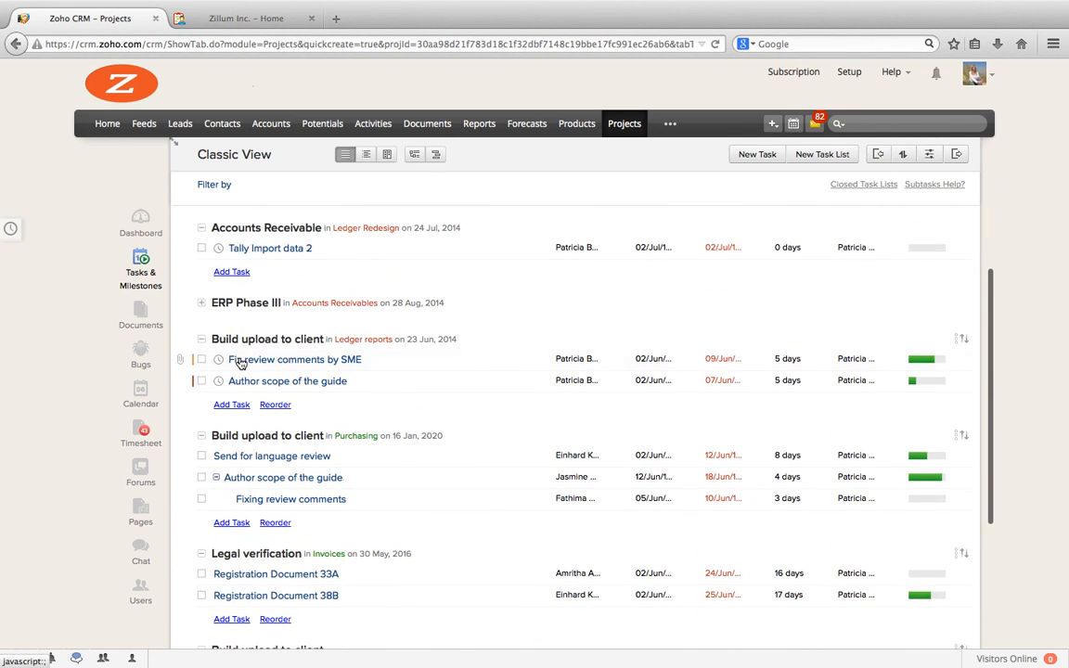
{"action": "left_click", "coordinate": [202, 303]}
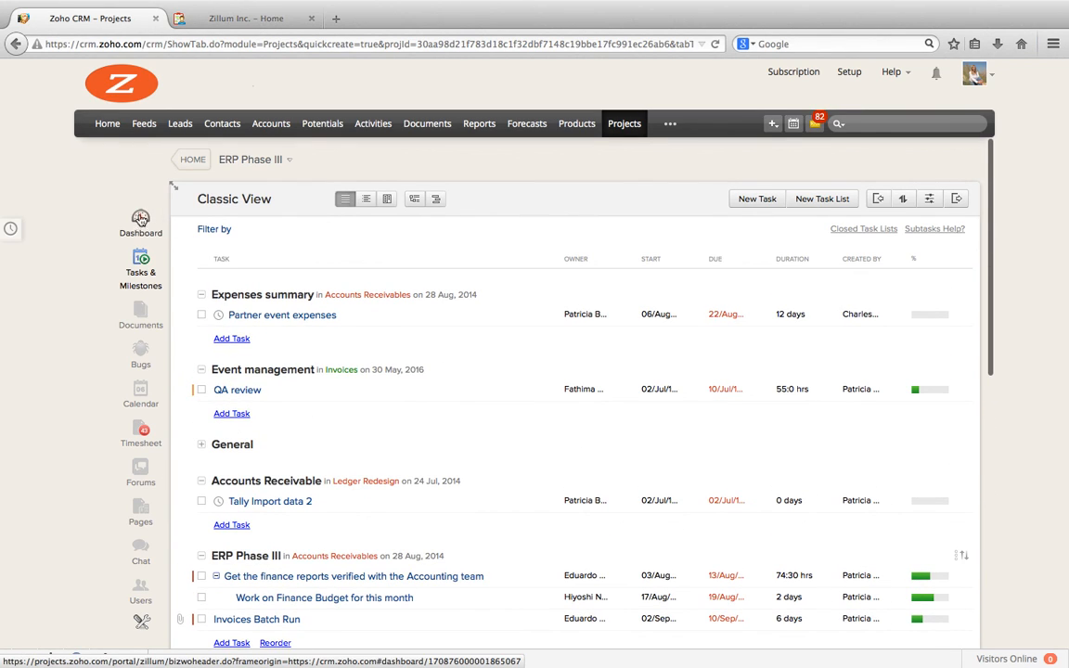
{"action": "left_click", "coordinate": [140, 224]}
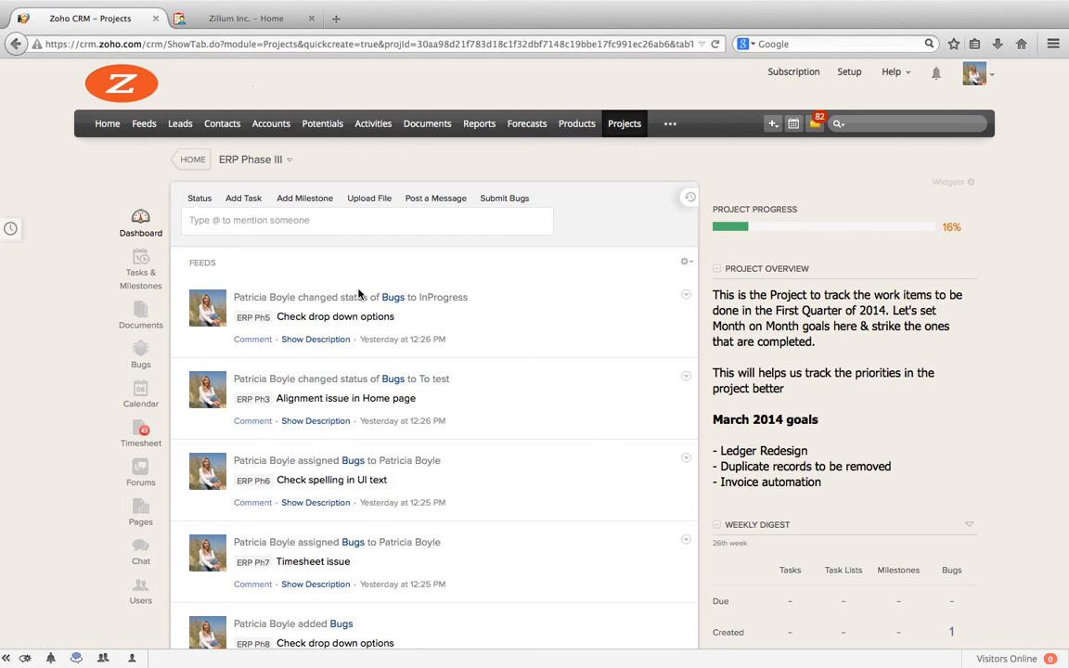
Close the Zillum Inc. browser tab, go back to the CRM Contacts list and dismiss the browser's notification request
{"action": "left_click", "coordinate": [312, 20]}
{"action": "left_click", "coordinate": [222, 123]}
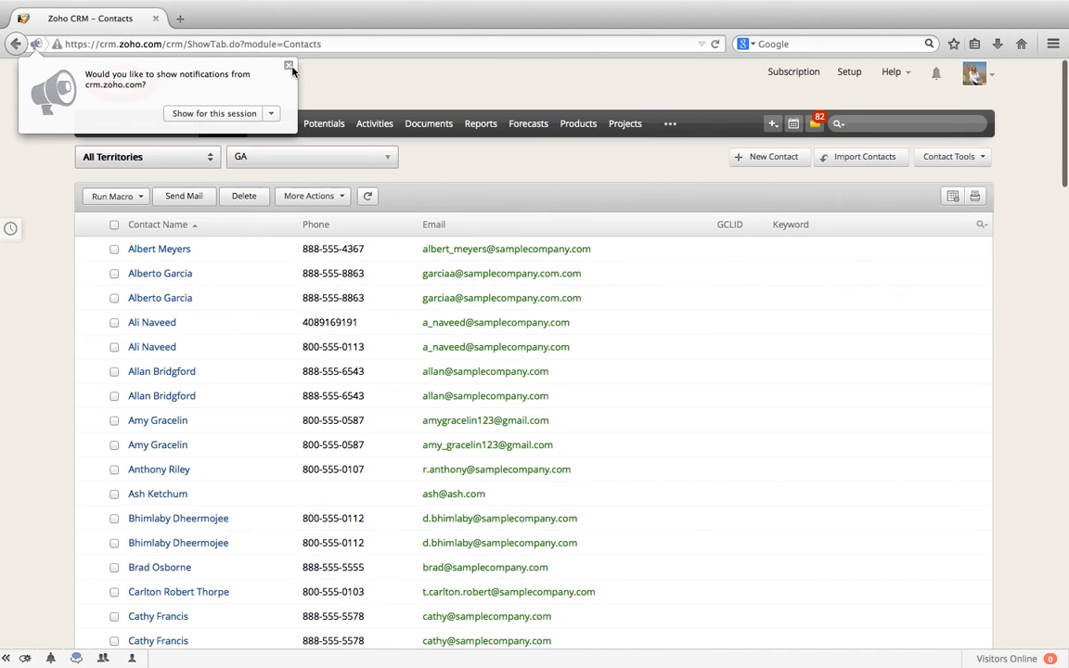
{"action": "left_click", "coordinate": [287, 65]}
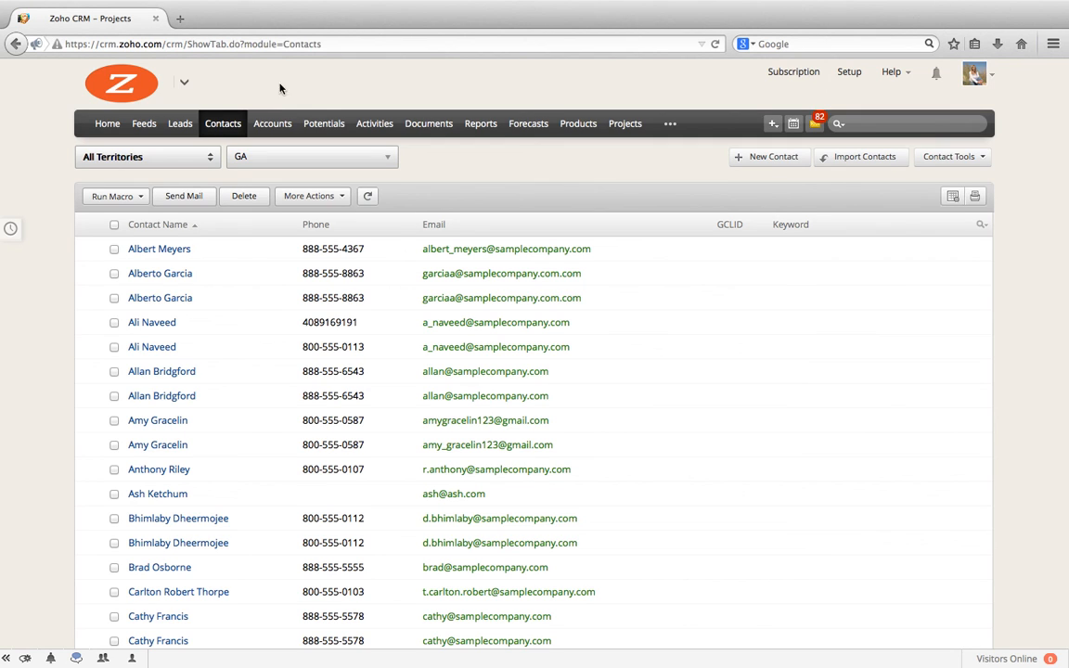
{"action": "mouse_move", "coordinate": [866, 2]}
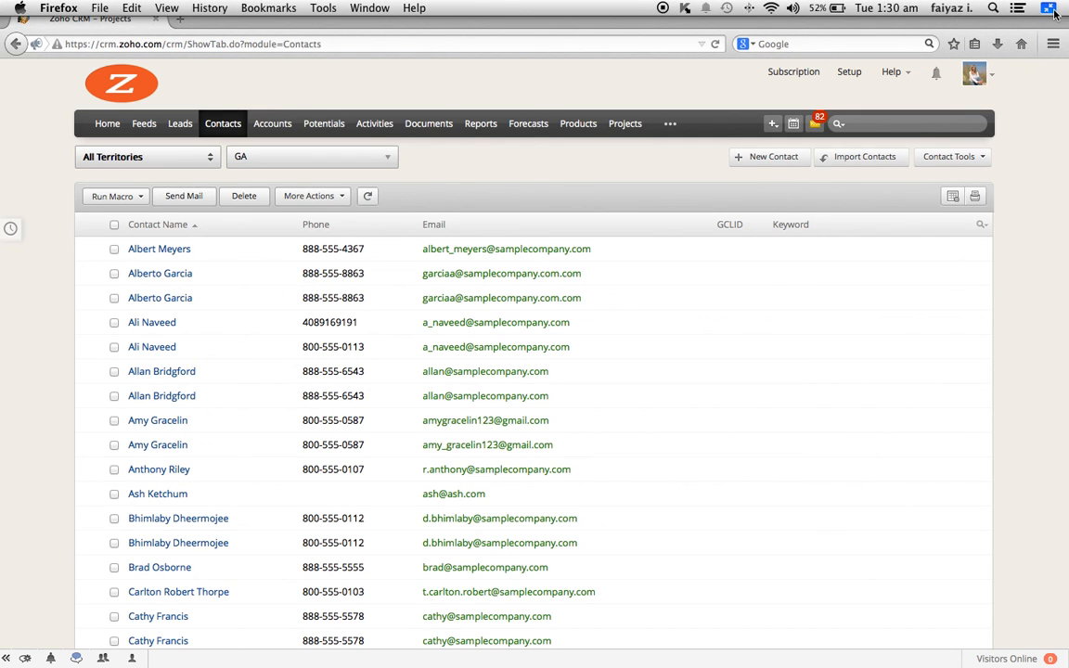